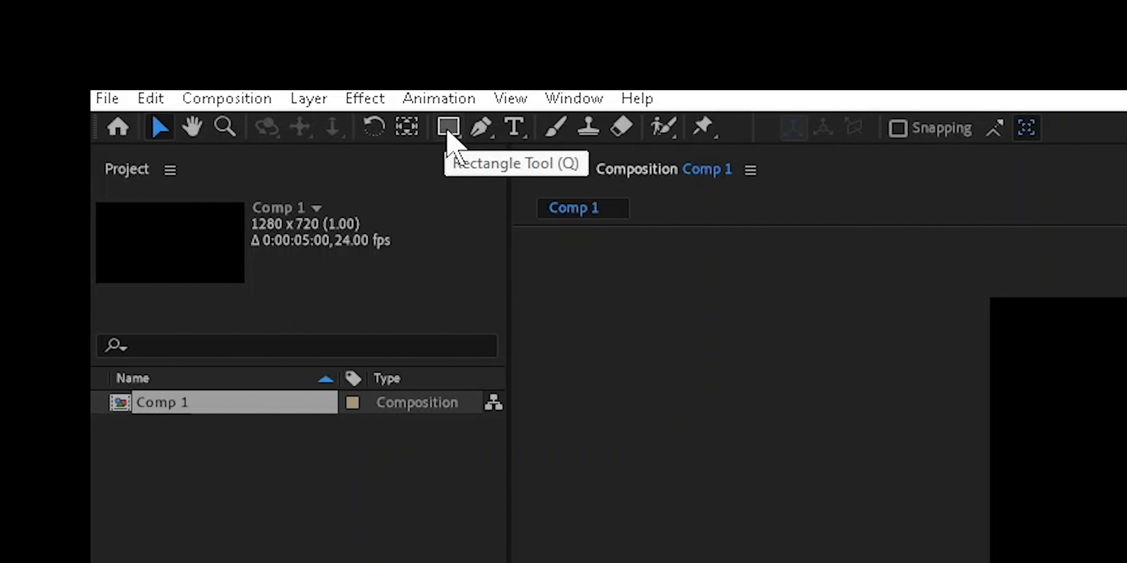
# Draw an unfilled red-stroked rectangle in the composition's upper-left area and a circle on its right side, both on one shape layer.
pyautogui.click(447, 131)
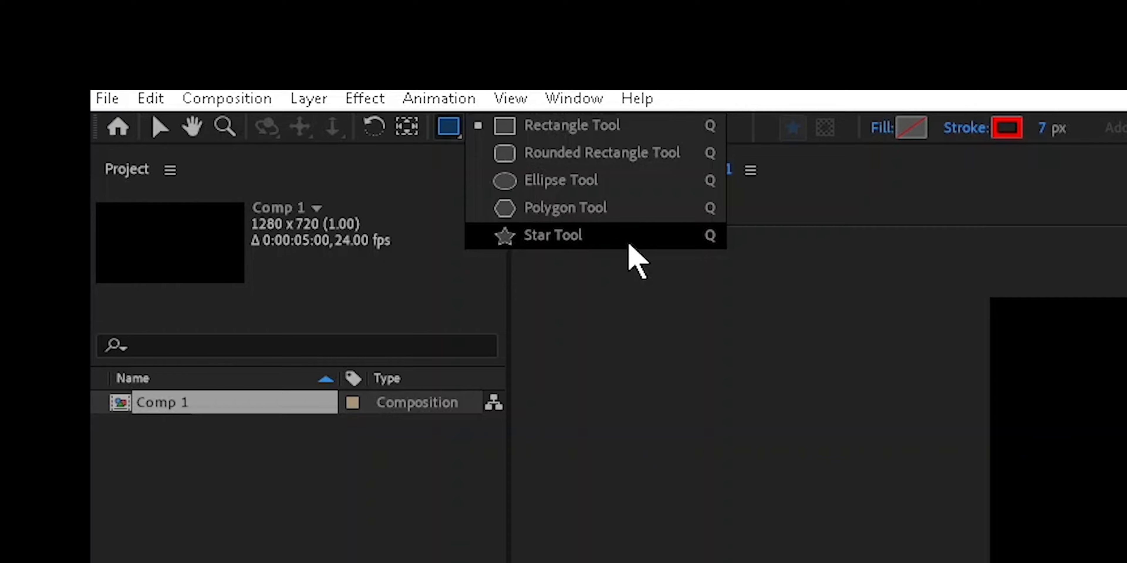
pyautogui.click(630, 245)
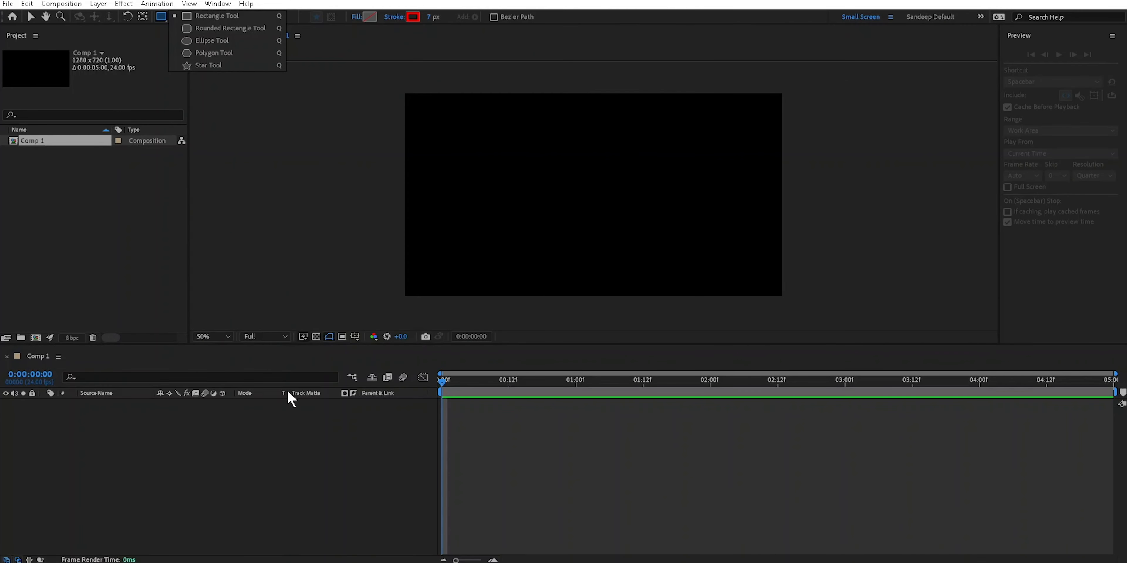
pyautogui.click(288, 391)
pyautogui.click(166, 16)
pyautogui.moveTo(442, 117)
pyautogui.mouseDown()
pyautogui.moveTo(578, 190)
pyautogui.moveTo(627, 244)
pyautogui.moveTo(641, 146)
pyautogui.moveTo(581, 231)
pyautogui.moveTo(594, 216)
pyautogui.moveTo(639, 222)
pyautogui.moveTo(716, 199)
pyautogui.moveTo(530, 189)
pyautogui.moveTo(617, 183)
pyautogui.moveTo(649, 232)
pyautogui.moveTo(649, 315)
pyautogui.moveTo(606, 194)
pyautogui.moveTo(503, 130)
pyautogui.moveTo(585, 196)
pyautogui.moveTo(539, 160)
pyautogui.moveTo(476, 144)
pyautogui.moveTo(574, 215)
pyautogui.moveTo(512, 167)
pyautogui.moveTo(587, 251)
pyautogui.moveTo(521, 169)
pyautogui.moveTo(580, 218)
pyautogui.moveTo(526, 194)
pyautogui.moveTo(569, 239)
pyautogui.moveTo(521, 191)
pyautogui.moveTo(532, 199)
pyautogui.mouseUp()
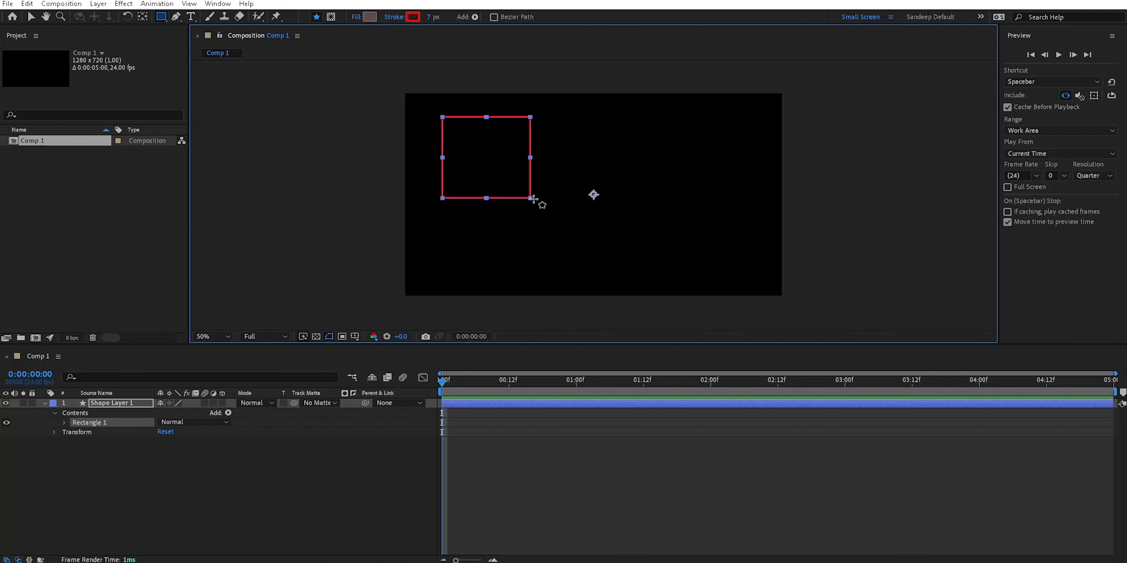
pyautogui.moveTo(163, 18); pyautogui.dragTo(204, 39)
pyautogui.moveTo(648, 134); pyautogui.dragTo(733, 225)
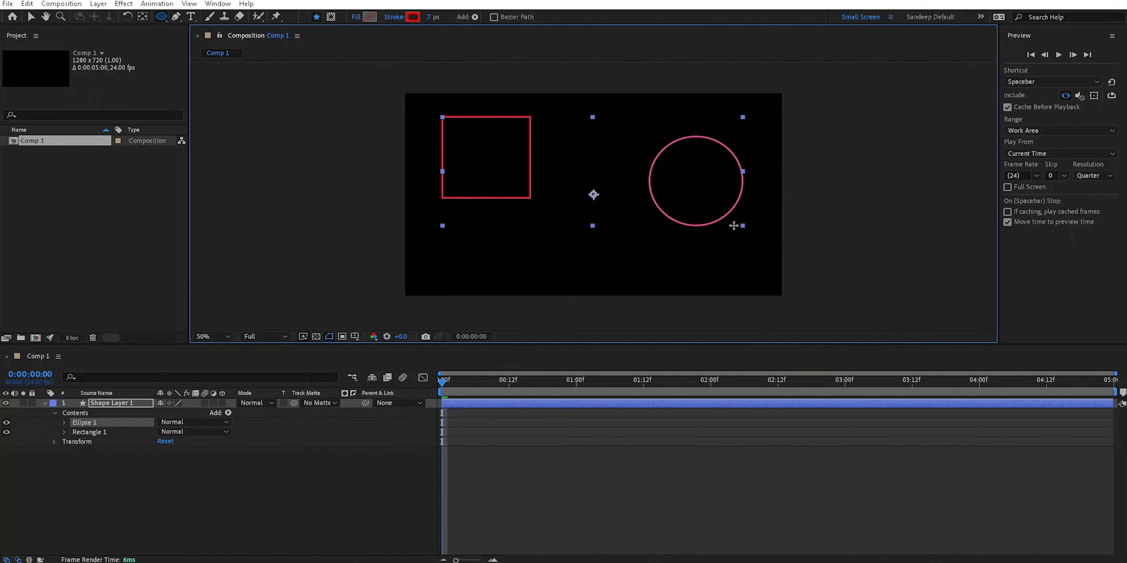
# Collapse the shape layer's Contents group and delete the layer holding the rectangle and circle.
pyautogui.click(55, 413)
pyautogui.click(115, 404)
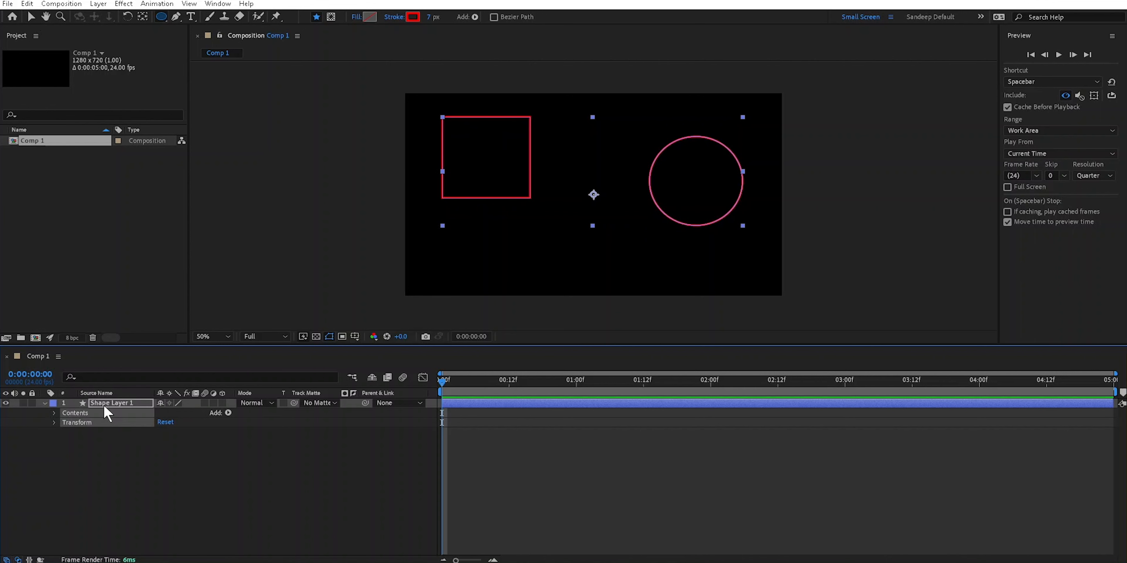
pyautogui.press('Delete')
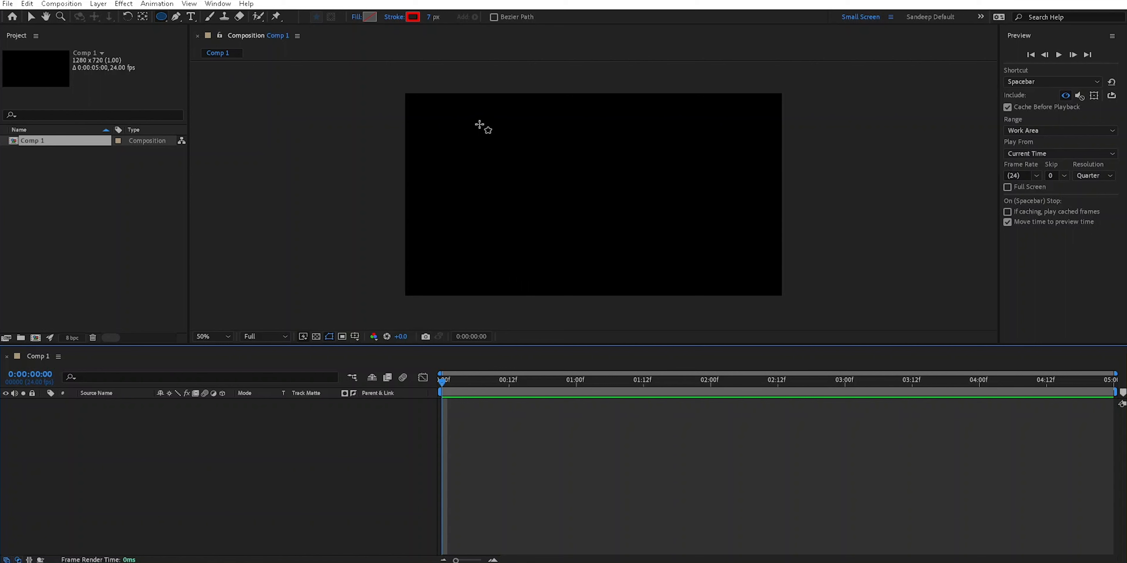
# Draw a wide red-stroked ellipse slightly left of the composition's centre on a single shape layer, replacing the earlier ellipse attempts.
pyautogui.moveTo(683, 203); pyautogui.dragTo(762, 269)
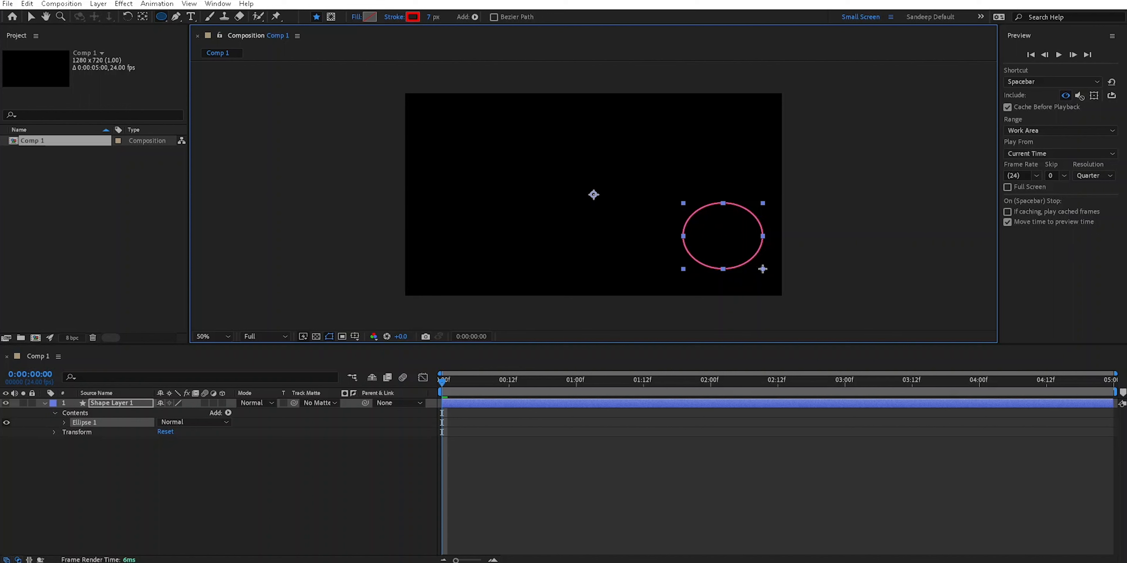
pyautogui.moveTo(763, 269)
pyautogui.mouseDown()
pyautogui.moveTo(612, 191)
pyautogui.moveTo(591, 256)
pyautogui.moveTo(589, 175)
pyautogui.moveTo(673, 272)
pyautogui.moveTo(586, 191)
pyautogui.moveTo(588, 237)
pyautogui.moveTo(607, 251)
pyautogui.moveTo(620, 178)
pyautogui.moveTo(530, 174)
pyautogui.moveTo(631, 229)
pyautogui.moveTo(528, 171)
pyautogui.moveTo(682, 250)
pyautogui.moveTo(608, 150)
pyautogui.moveTo(537, 219)
pyautogui.moveTo(639, 265)
pyautogui.moveTo(536, 219)
pyautogui.moveTo(569, 251)
pyautogui.moveTo(604, 244)
pyautogui.moveTo(674, 271)
pyautogui.moveTo(646, 258)
pyautogui.moveTo(608, 206)
pyautogui.moveTo(738, 254)
pyautogui.moveTo(637, 244)
pyautogui.moveTo(619, 221)
pyautogui.mouseUp()
pyautogui.click(121, 405)
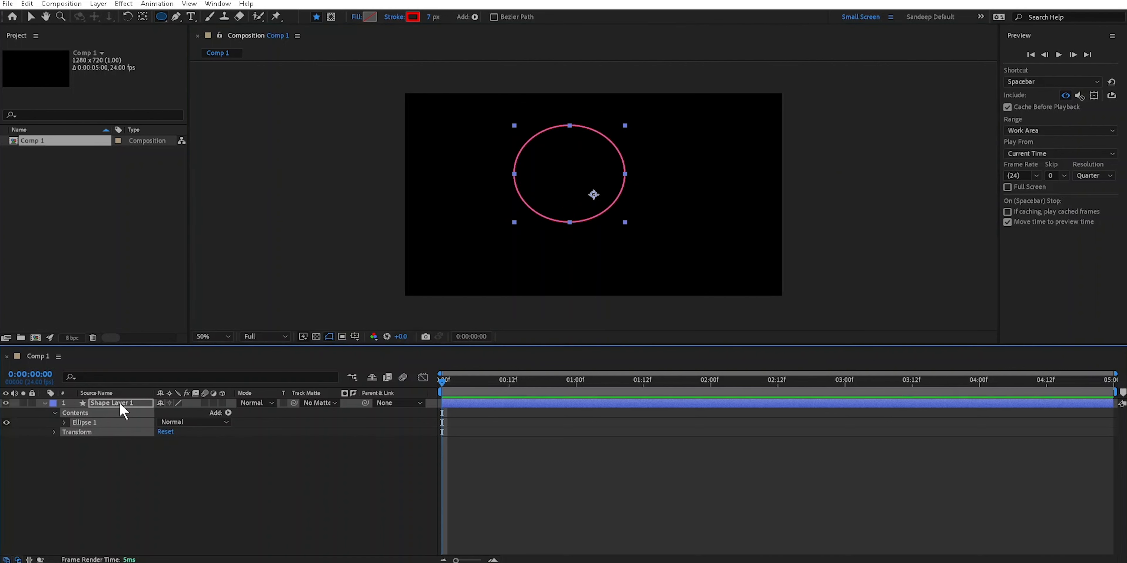
pyautogui.press('Delete')
pyautogui.hotkey('ctrl', 'z')
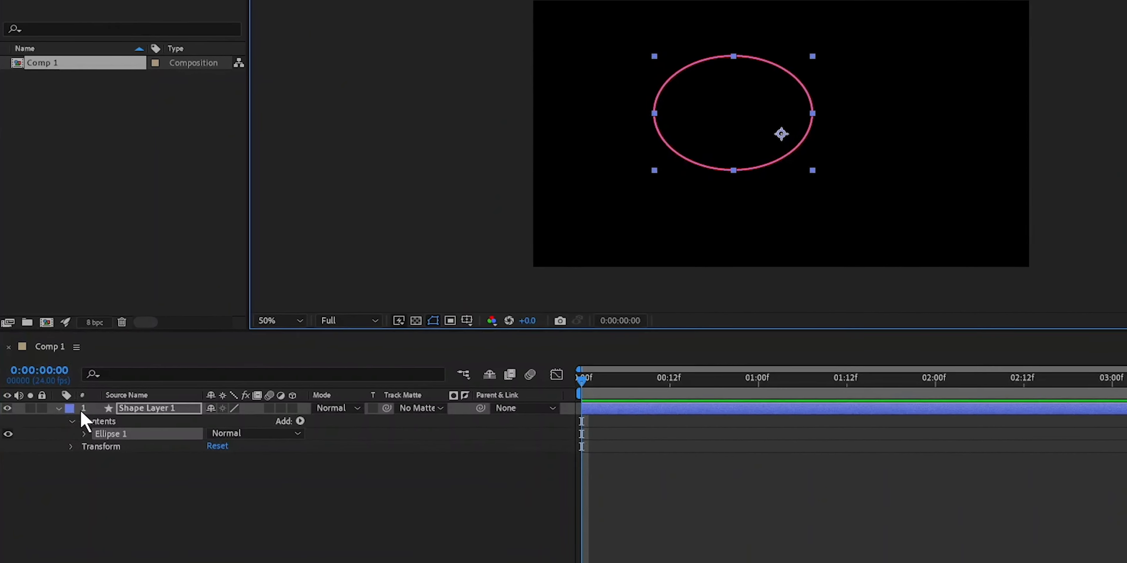
# Add two rectangles to the ellipse's shape layer, one right of the ellipse and a small one outside the frame's lower-right corner.
pyautogui.click(60, 408)
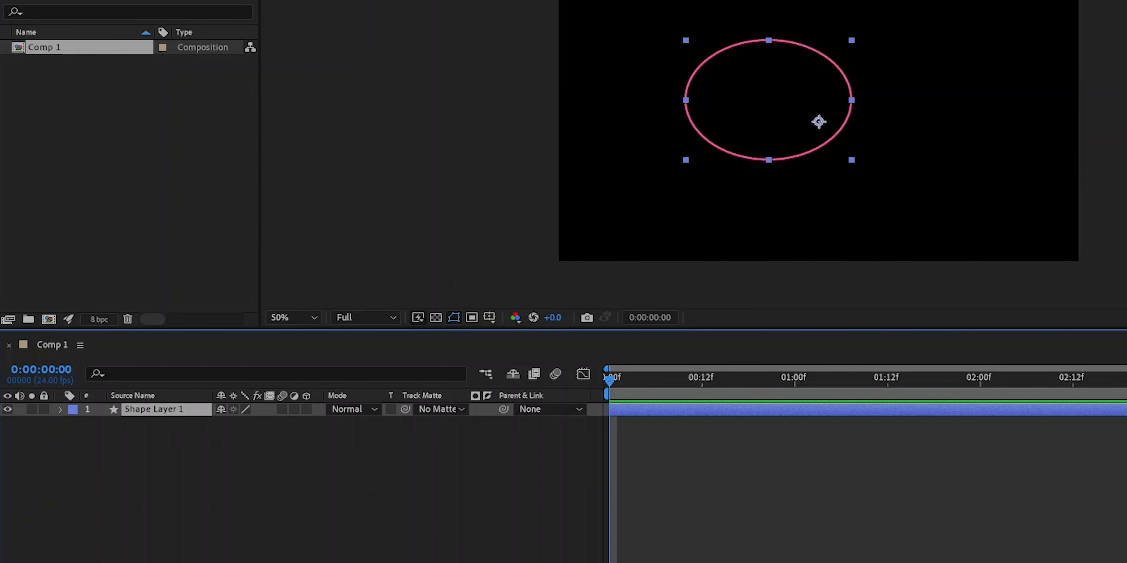
pyautogui.click(161, 16)
pyautogui.click(192, 20)
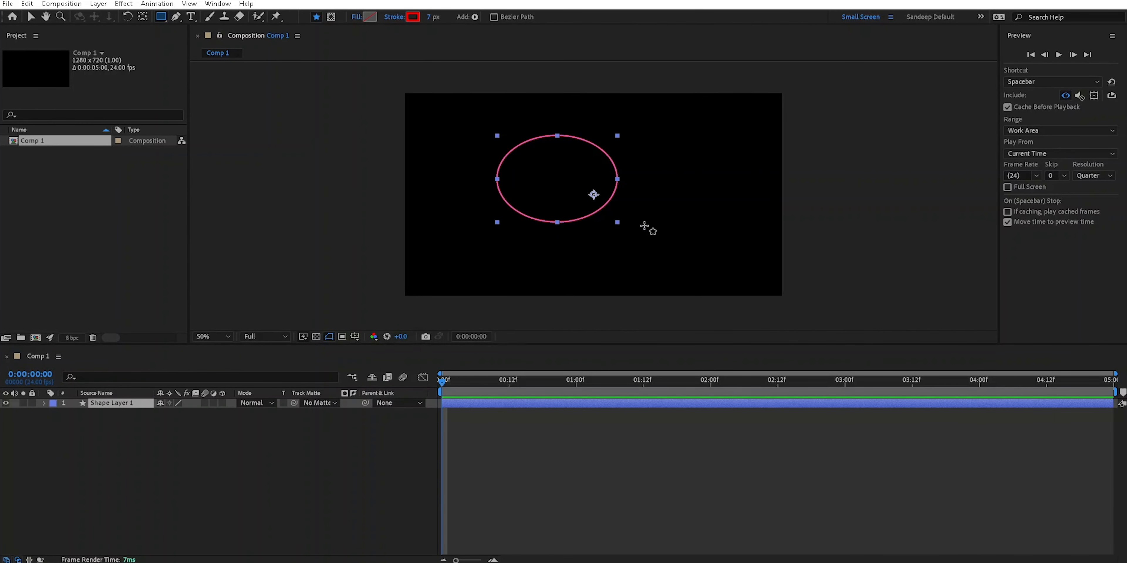
pyautogui.moveTo(674, 151); pyautogui.dragTo(745, 195)
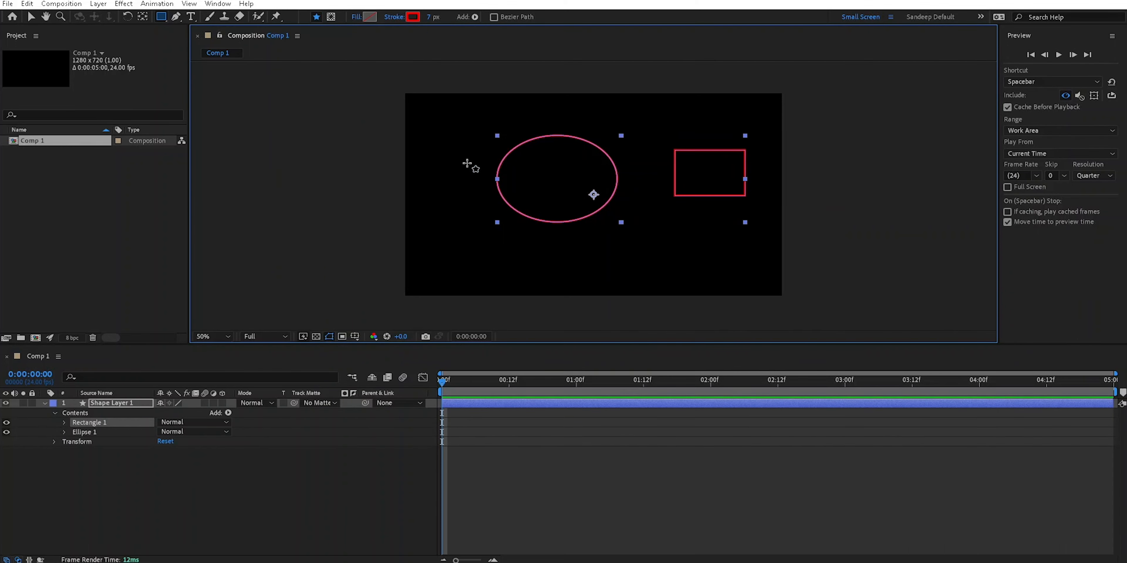
pyautogui.moveTo(887, 265); pyautogui.dragTo(920, 293)
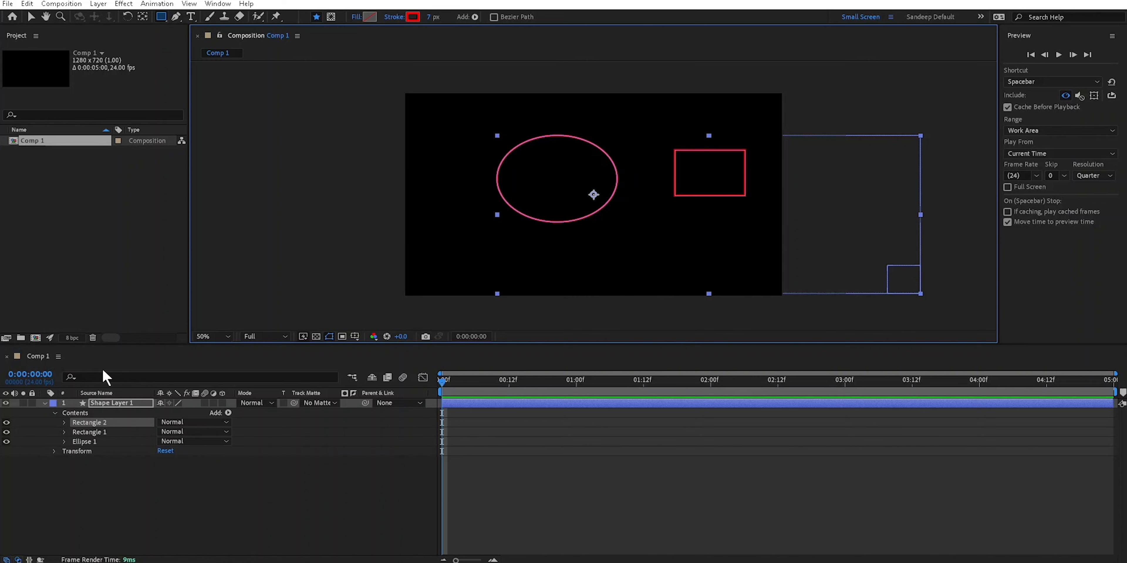
# Examine the shape layer's structure by selecting its Contents, individual shape groups, Transform group and the layer itself.
pyautogui.click(55, 413)
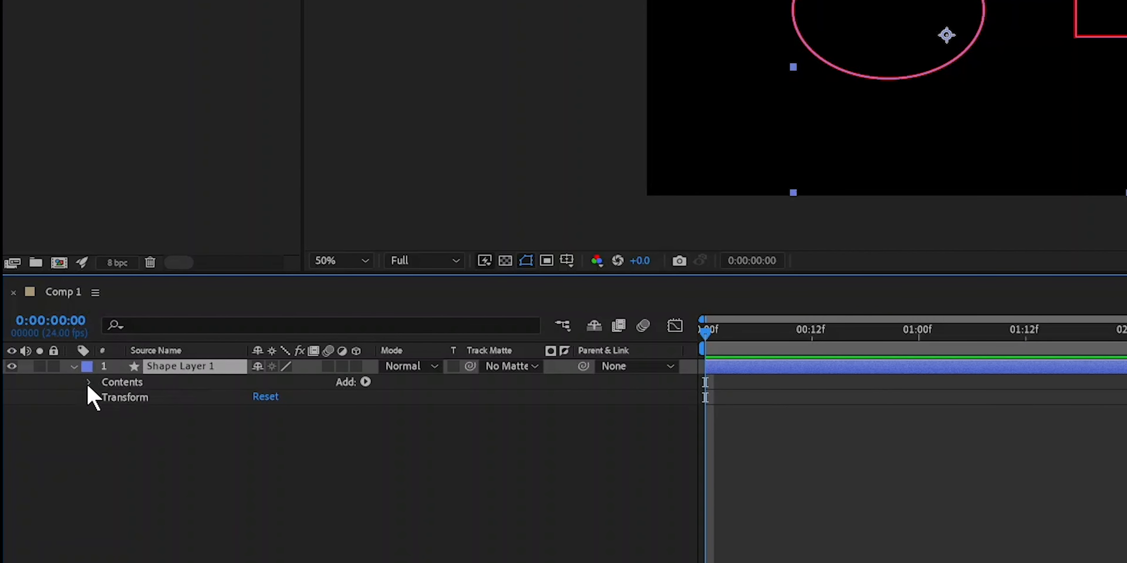
pyautogui.click(88, 383)
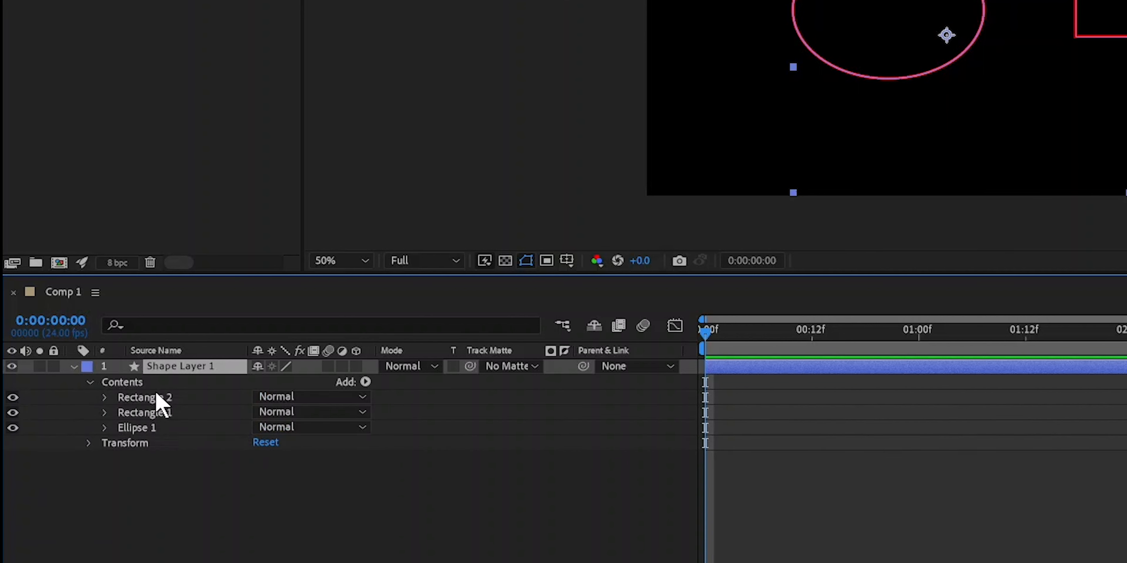
pyautogui.click(121, 382)
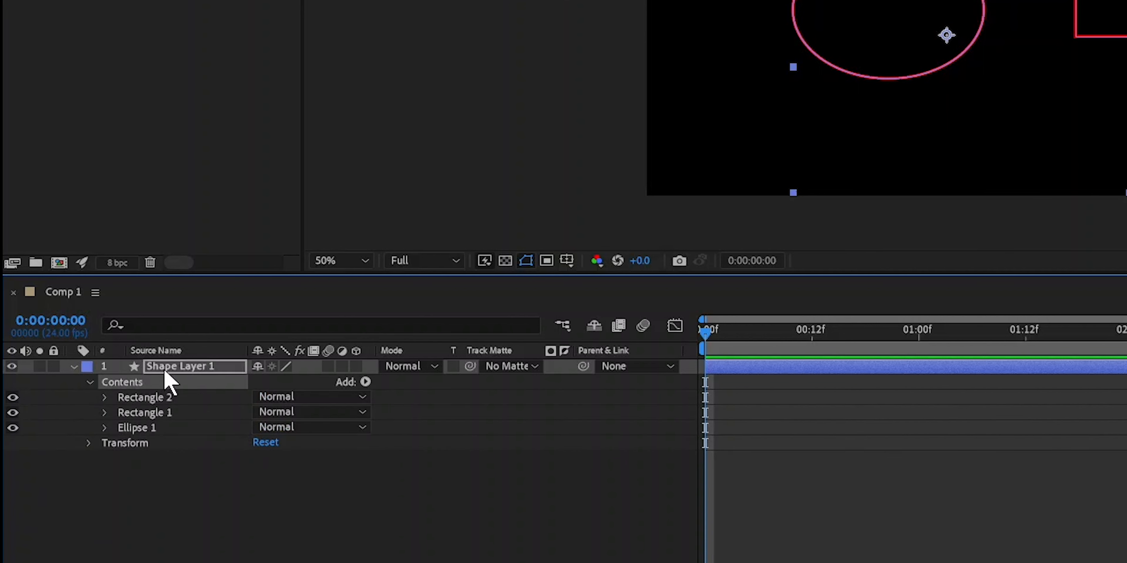
pyautogui.click(148, 430)
pyautogui.click(160, 414)
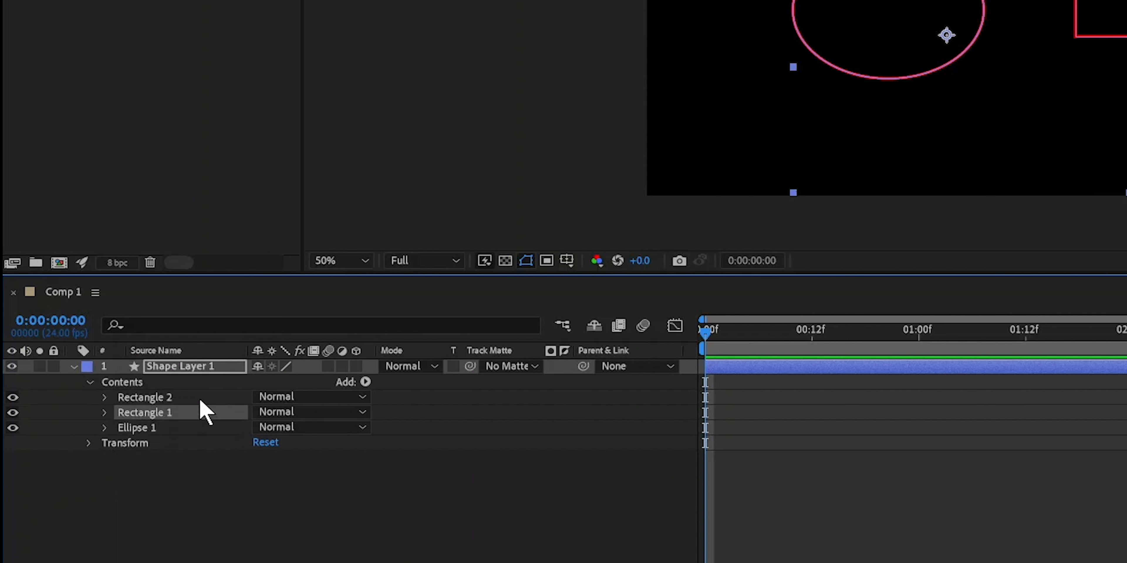
pyautogui.click(158, 397)
pyautogui.click(122, 443)
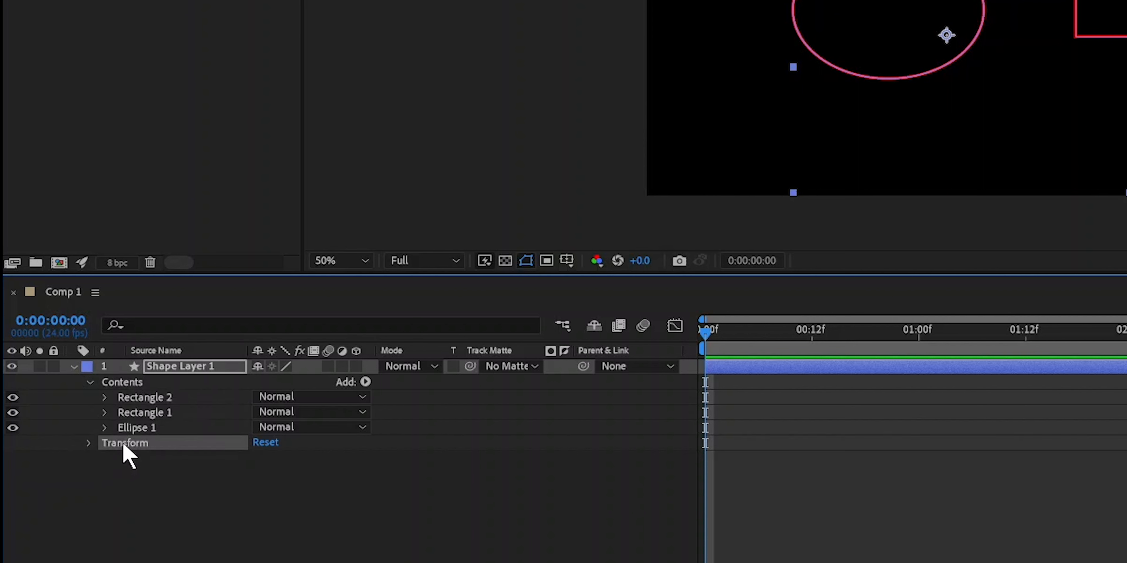
pyautogui.click(179, 371)
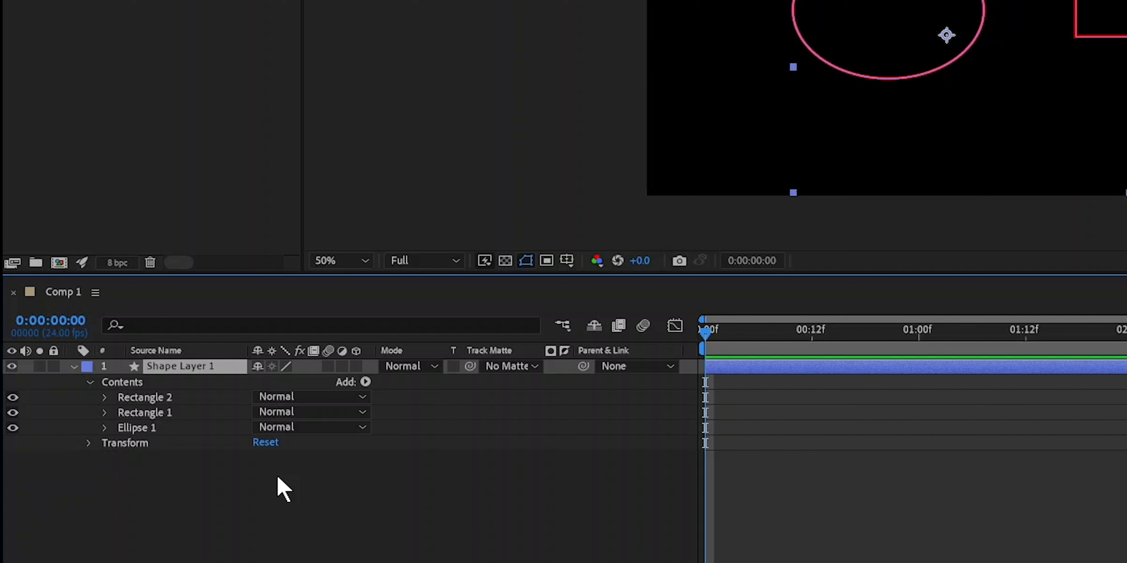
pyautogui.click(131, 445)
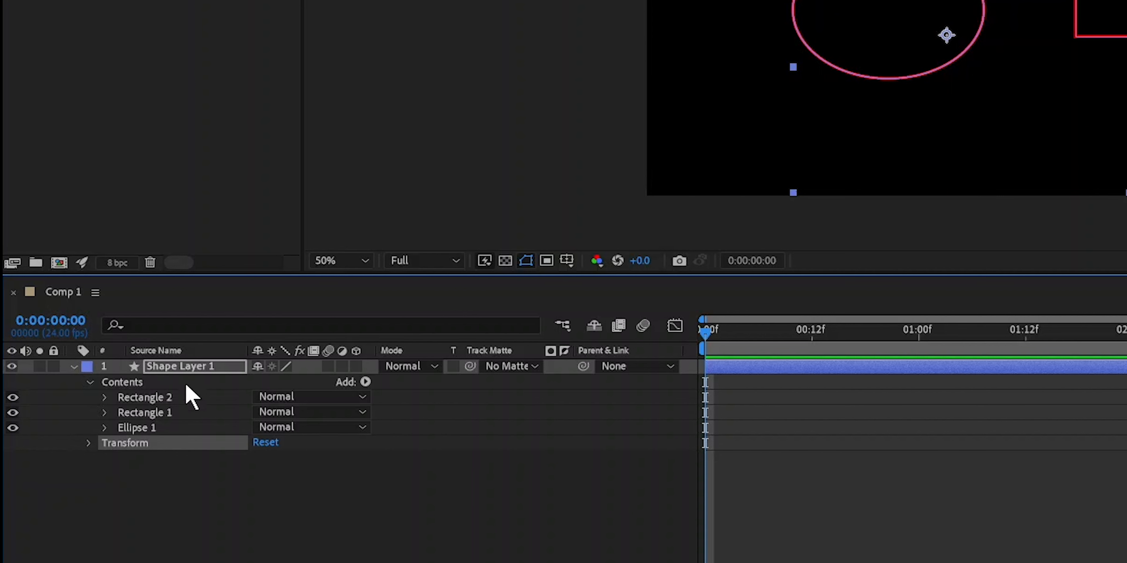
pyautogui.click(166, 368)
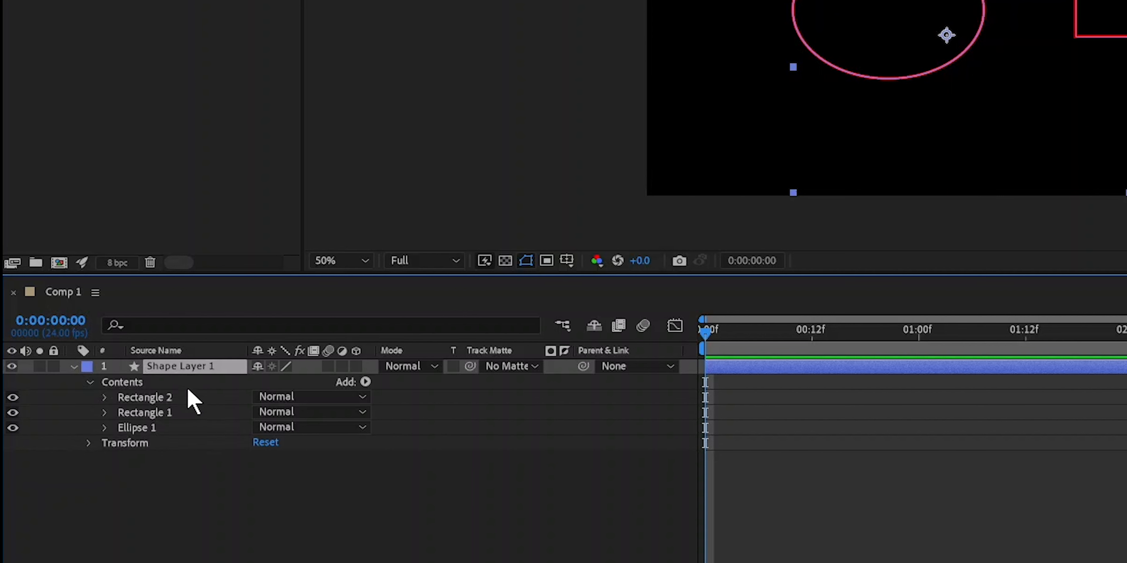
# Delete Ellipse 1, Rectangle 1 and Rectangle 2 from the shape layer's contents while keeping the layer.
pyautogui.click(154, 411)
pyautogui.click(144, 428)
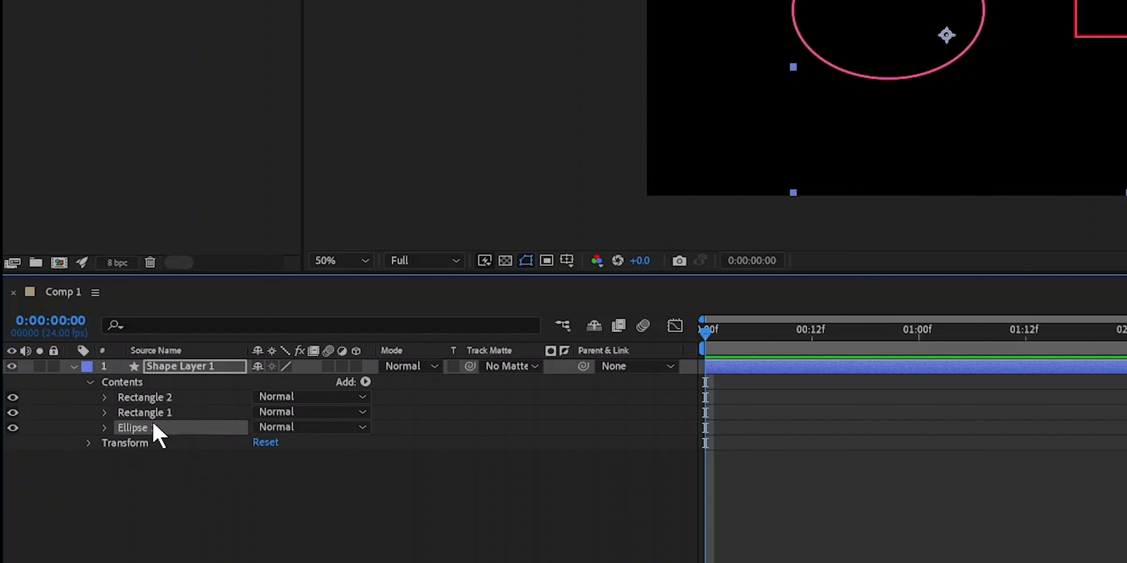
pyautogui.press('Delete')
pyautogui.click(152, 412)
pyautogui.press('Delete')
pyautogui.click(156, 399)
pyautogui.press('Delete')
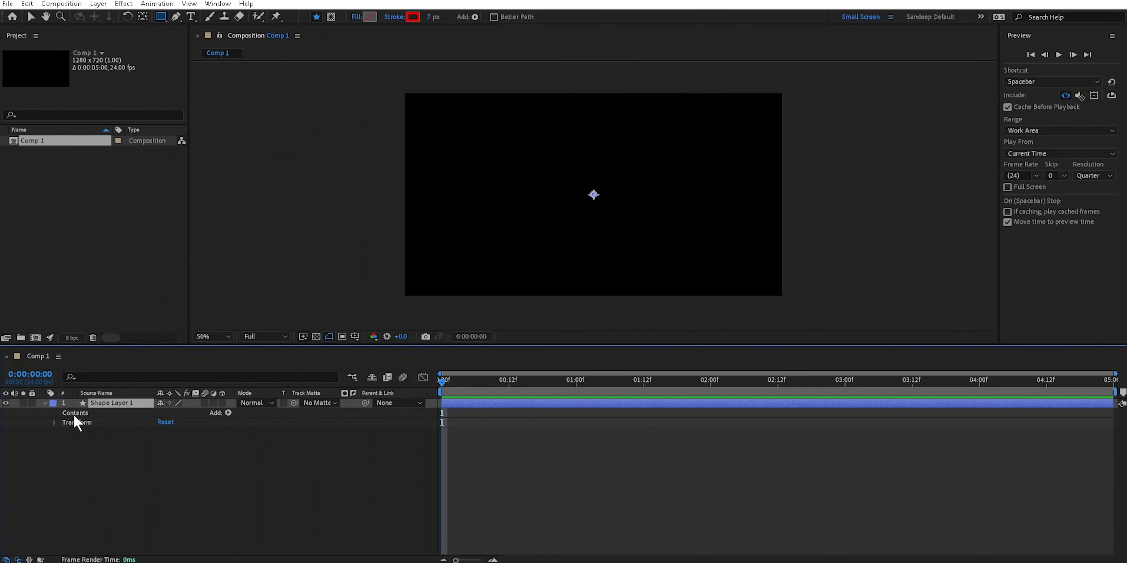
# Inspect the emptied shape layer and its anchor point up close in the composition, then fit the composition in view.
pyautogui.click(120, 411)
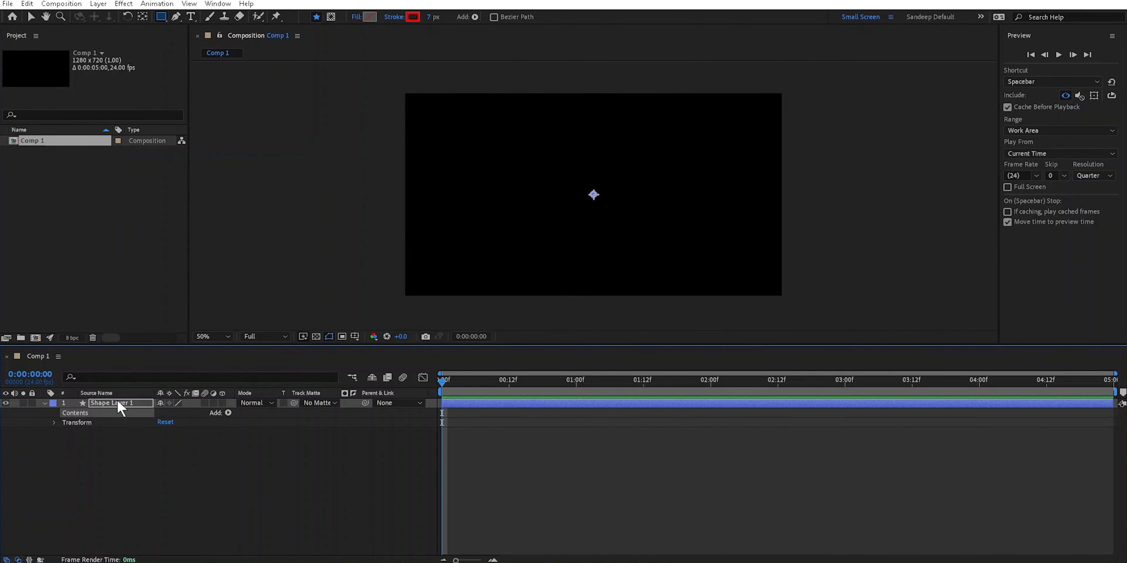
pyautogui.click(31, 17)
pyautogui.click(118, 393)
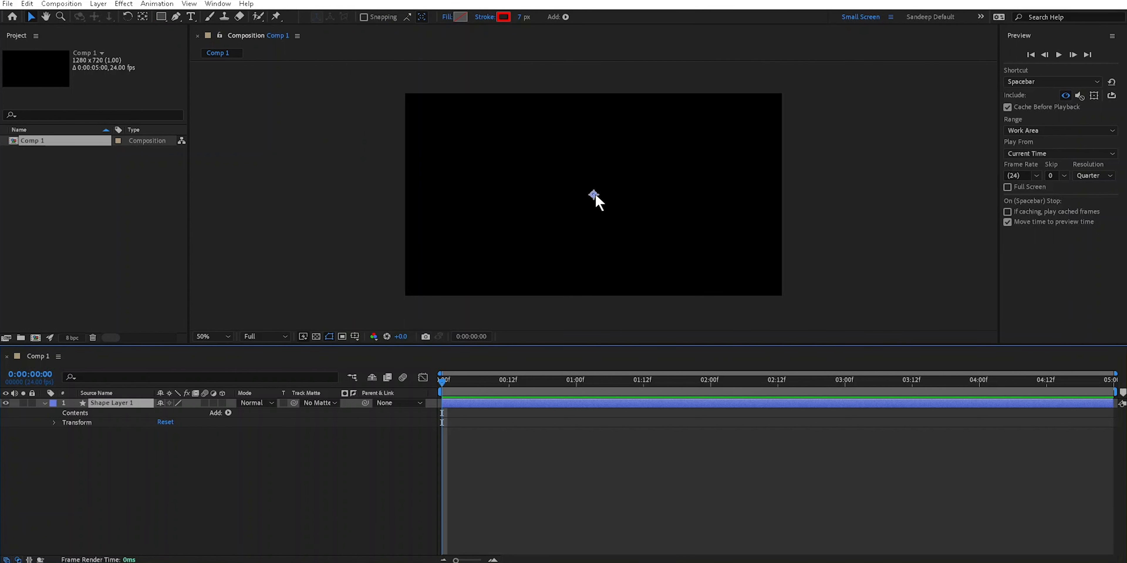
pyautogui.scroll(7, 593, 195)
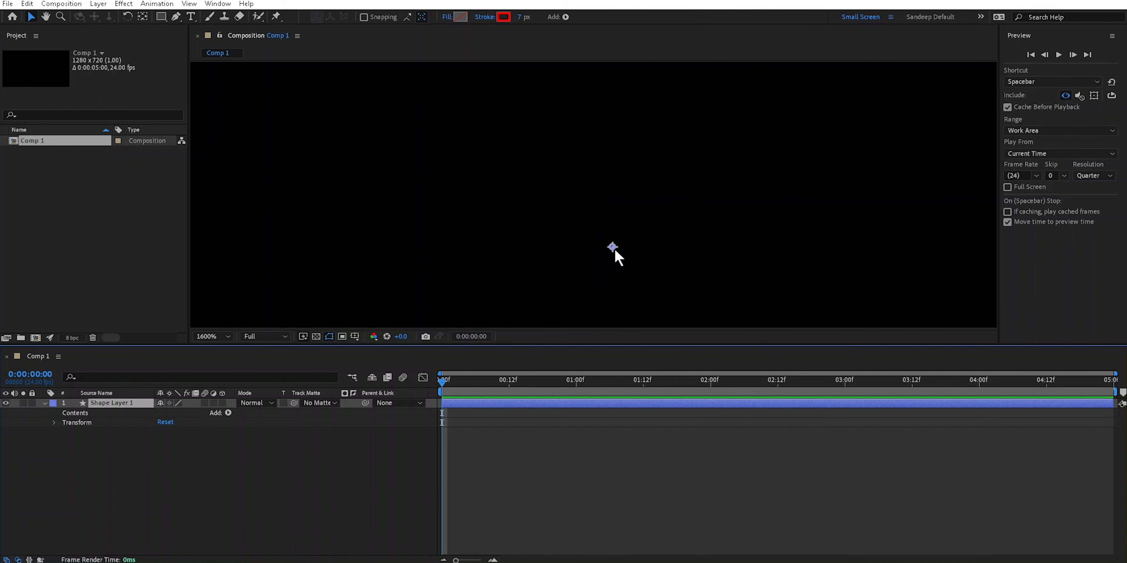
pyautogui.hotkey('shift', '/')
# Draw a rectangle at the composition's upper left on the existing shape layer and another at the lower right on a separate layer.
pyautogui.click(162, 18)
pyautogui.moveTo(388, 83); pyautogui.dragTo(460, 147)
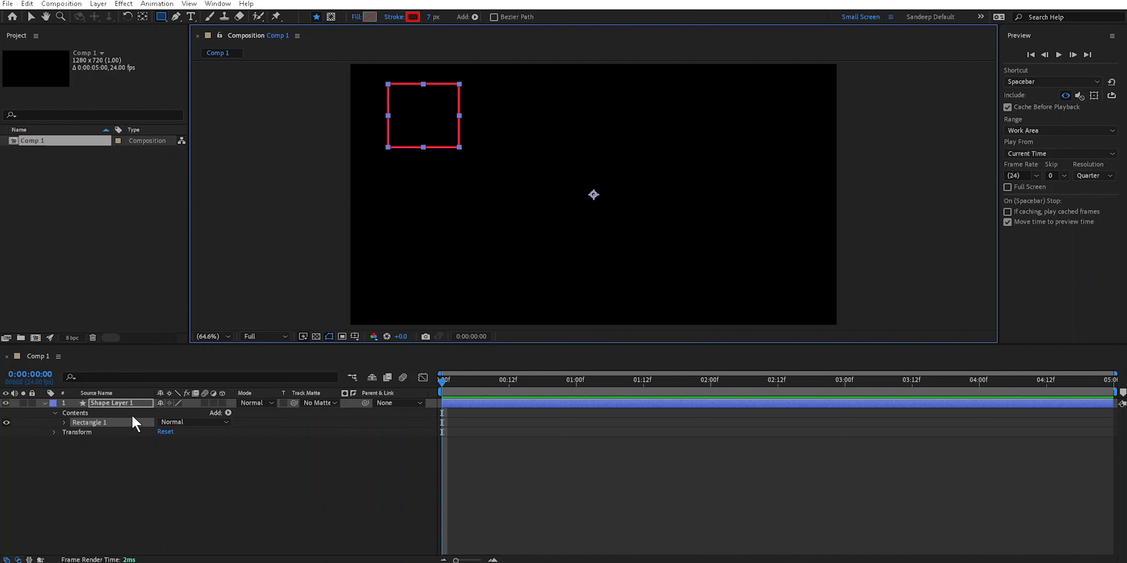
pyautogui.click(240, 478)
pyautogui.moveTo(681, 191); pyautogui.dragTo(744, 259)
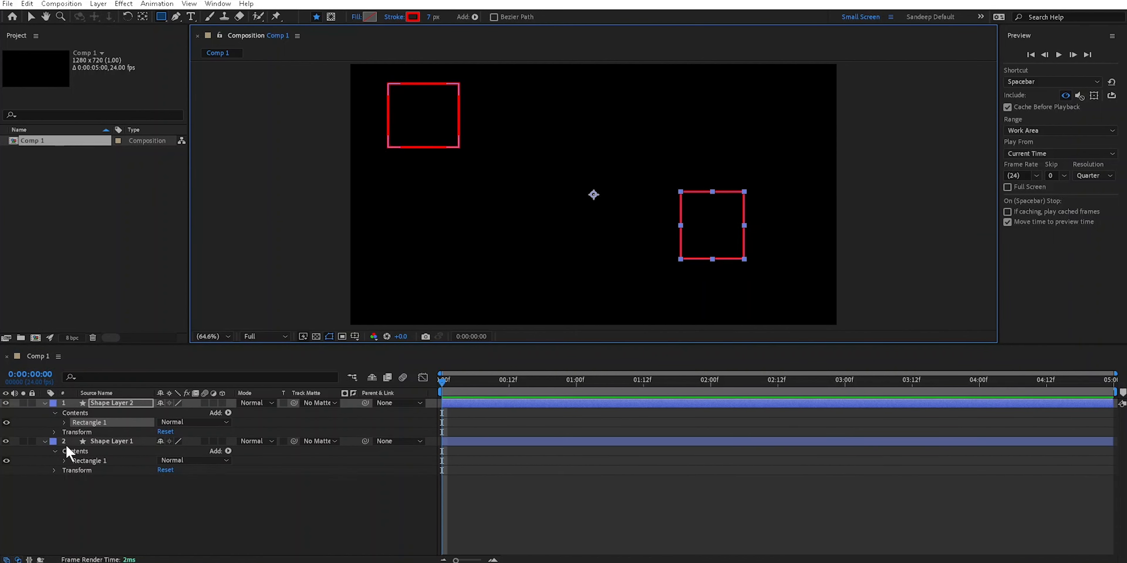
# Check each layer's rectangle, then select both shape layers and delete them.
pyautogui.click(99, 426)
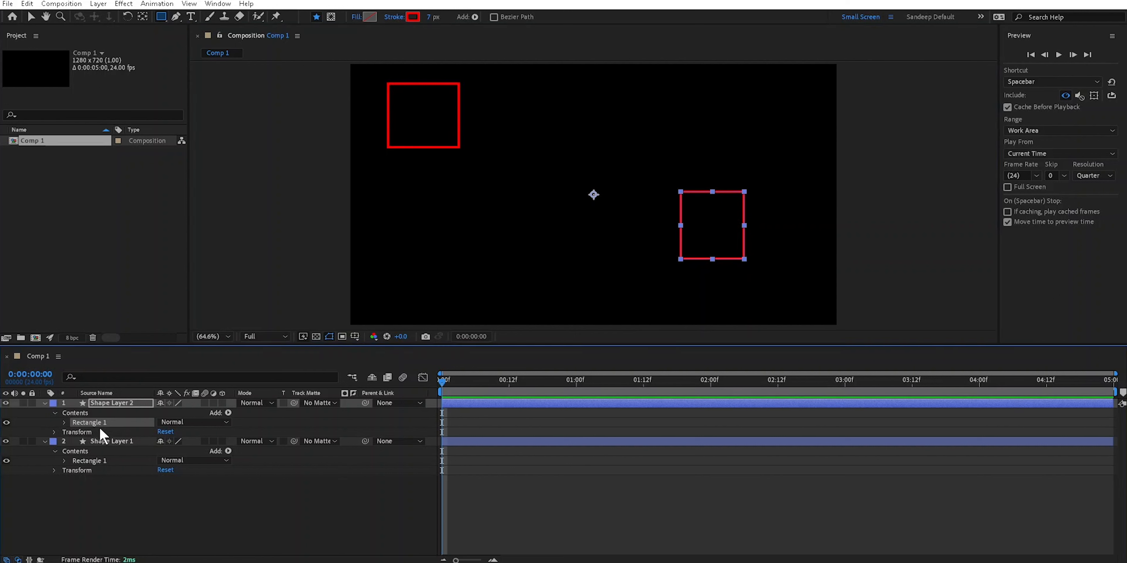
pyautogui.click(97, 460)
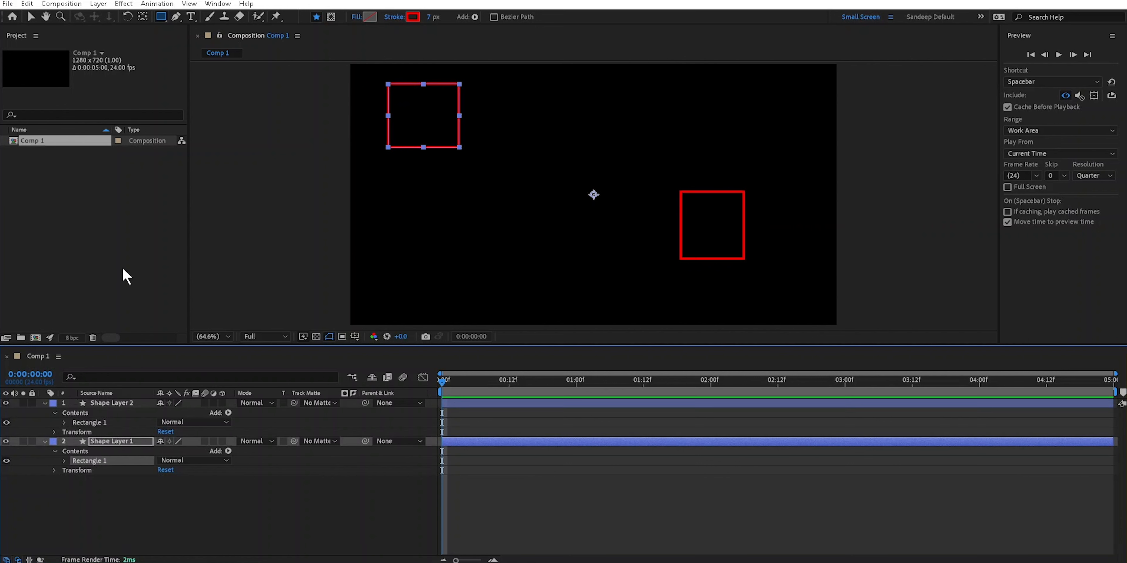
pyautogui.moveTo(60, 466); pyautogui.dragTo(115, 400)
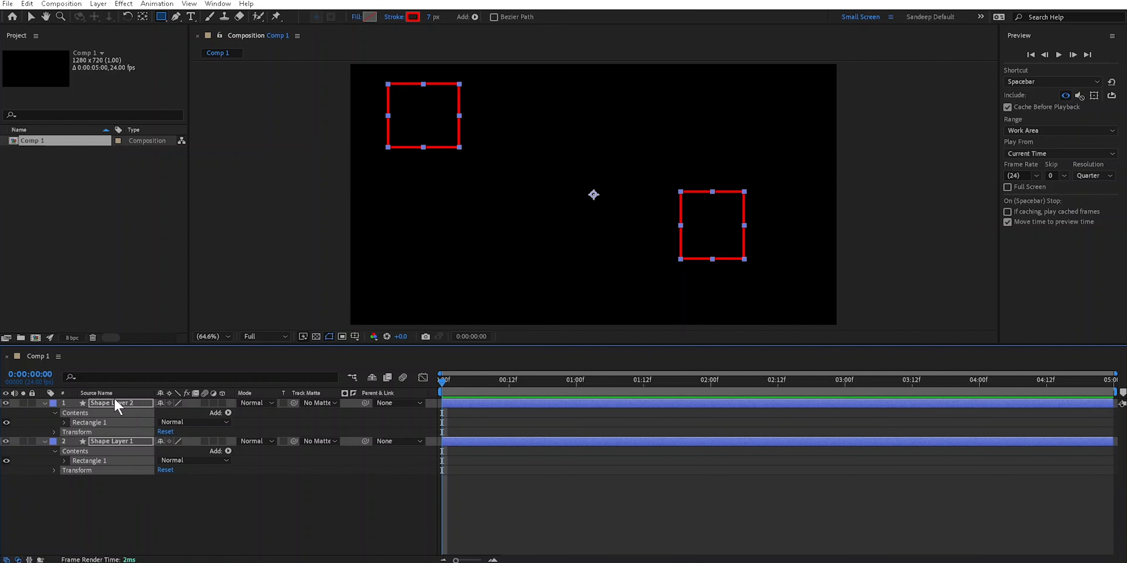
pyautogui.press('Delete')
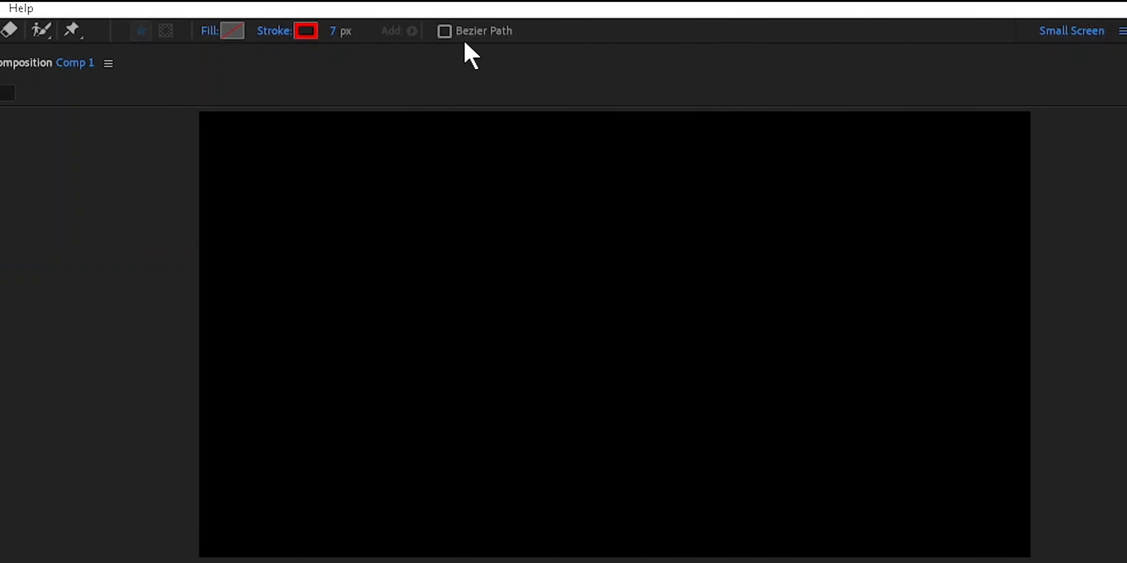
# Draw a red-stroked rectangle as a Bezier path in the composition's upper-left area and expand its Rectangle 1 group.
pyautogui.click(445, 32)
pyautogui.moveTo(361, 203); pyautogui.dragTo(529, 350)
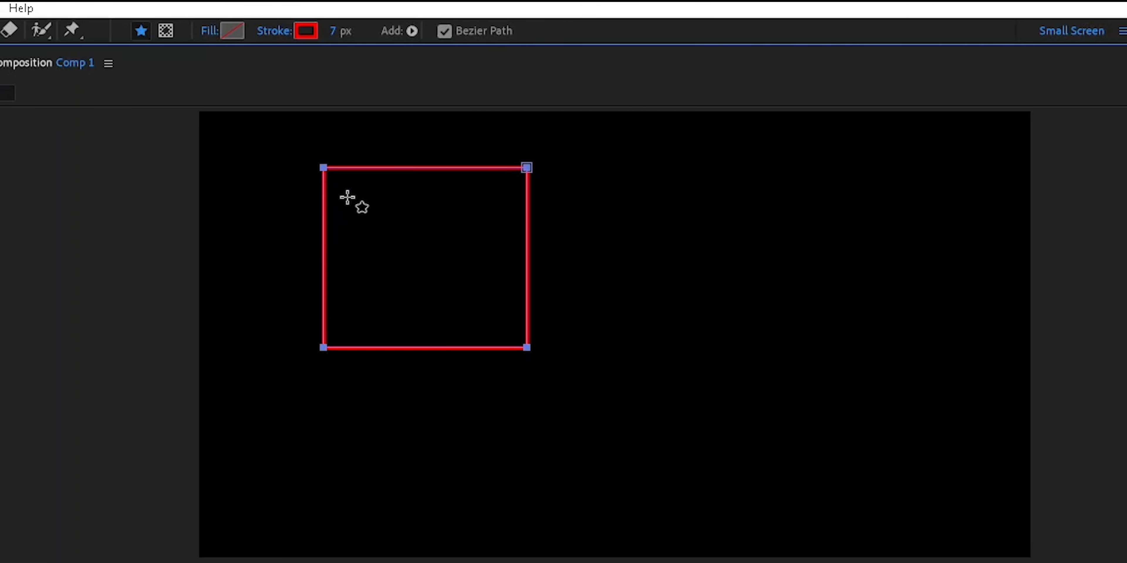
pyautogui.press('v')
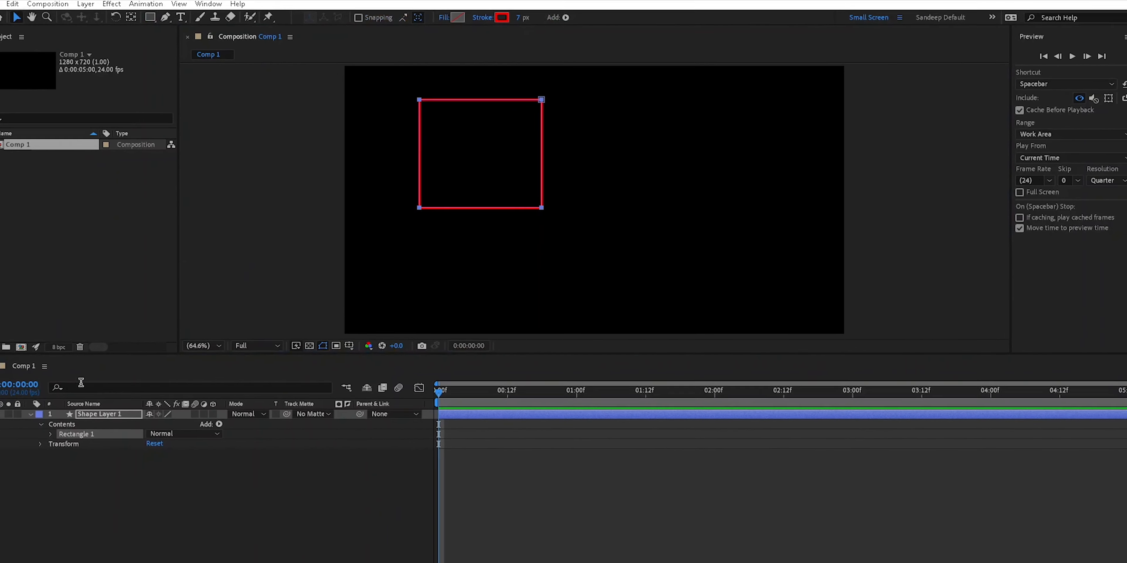
pyautogui.click(65, 423)
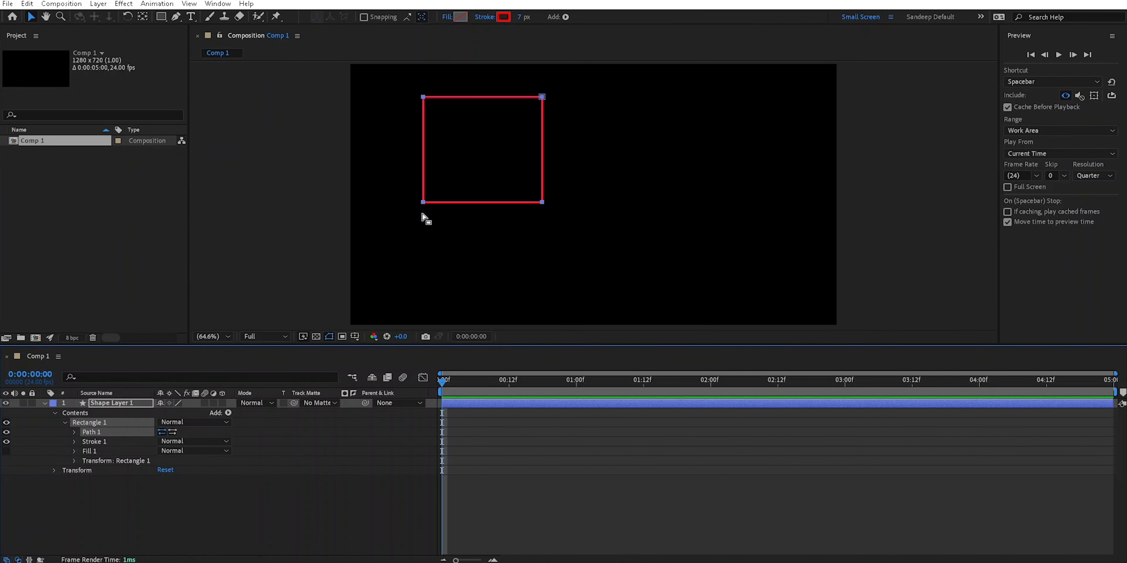
# Move the Bezier rectangle slightly down and to the left, then pull its upper-left vertex inward to distort the path.
pyautogui.moveTo(542, 100); pyautogui.dragTo(529, 112)
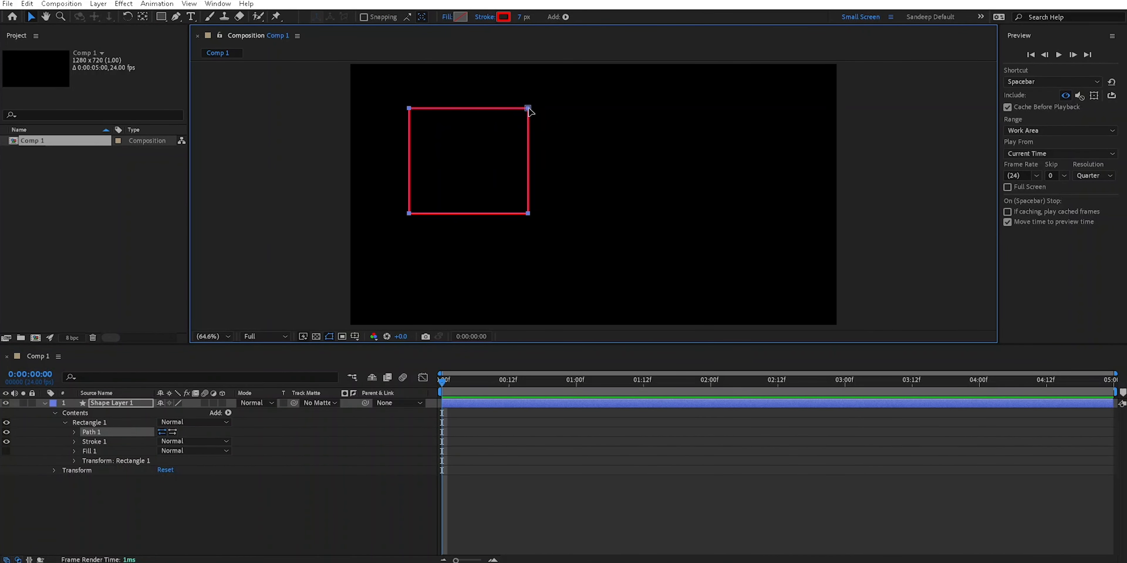
pyautogui.click(90, 422)
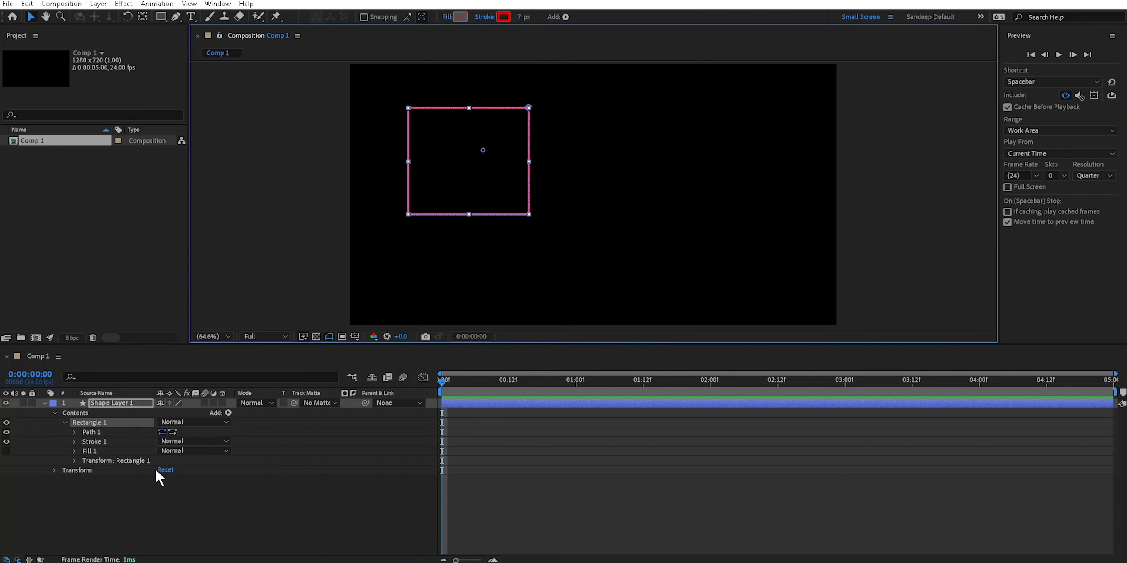
pyautogui.click(91, 432)
pyautogui.click(408, 108)
pyautogui.moveTo(411, 113)
pyautogui.mouseDown()
pyautogui.moveTo(509, 186)
pyautogui.moveTo(380, 84)
pyautogui.moveTo(470, 171)
pyautogui.moveTo(433, 131)
pyautogui.moveTo(489, 174)
pyautogui.moveTo(390, 93)
pyautogui.moveTo(407, 109)
pyautogui.mouseUp()
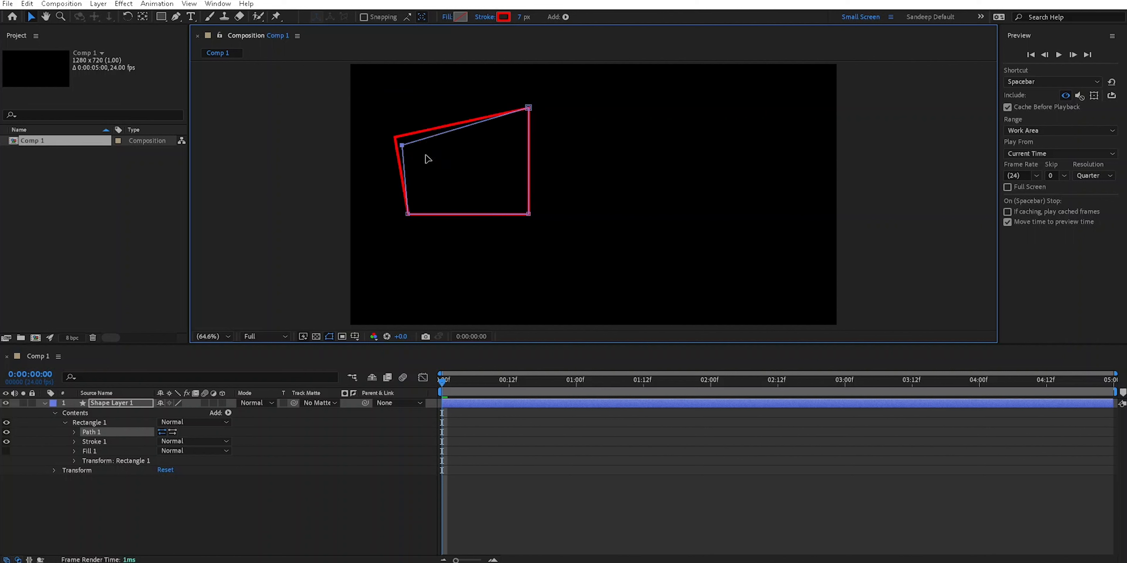
pyautogui.moveTo(405, 144); pyautogui.dragTo(439, 144)
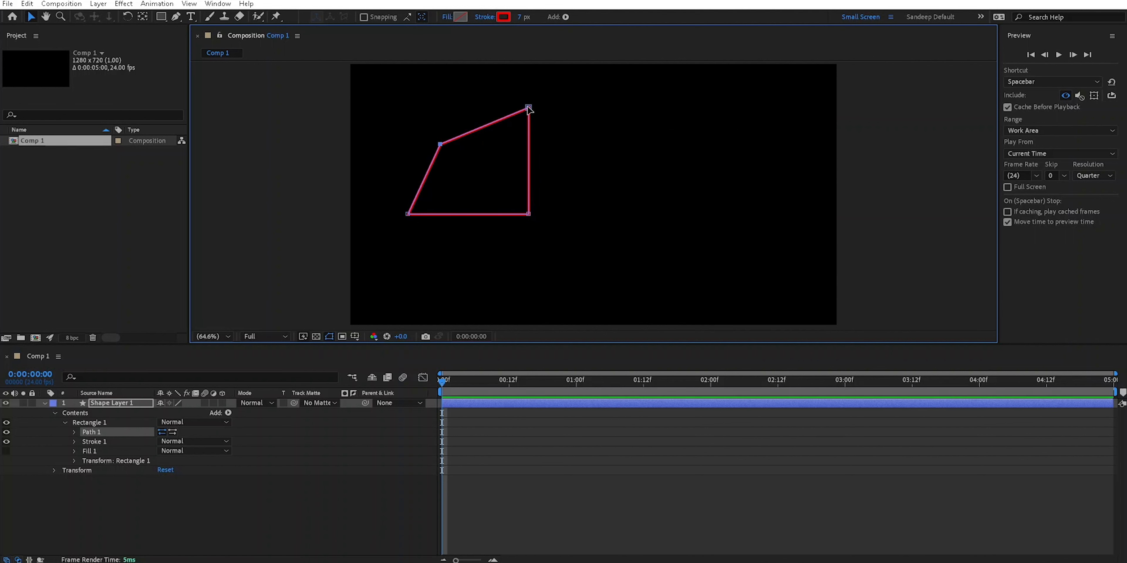
pyautogui.moveTo(530, 110)
pyautogui.mouseDown()
pyautogui.moveTo(575, 169)
pyautogui.moveTo(575, 136)
pyautogui.moveTo(527, 108)
pyautogui.mouseUp()
# Draw a parametric rectangle at the composition's upper right on the same shape layer, expand its group, and narrow it slightly.
pyautogui.click(161, 16)
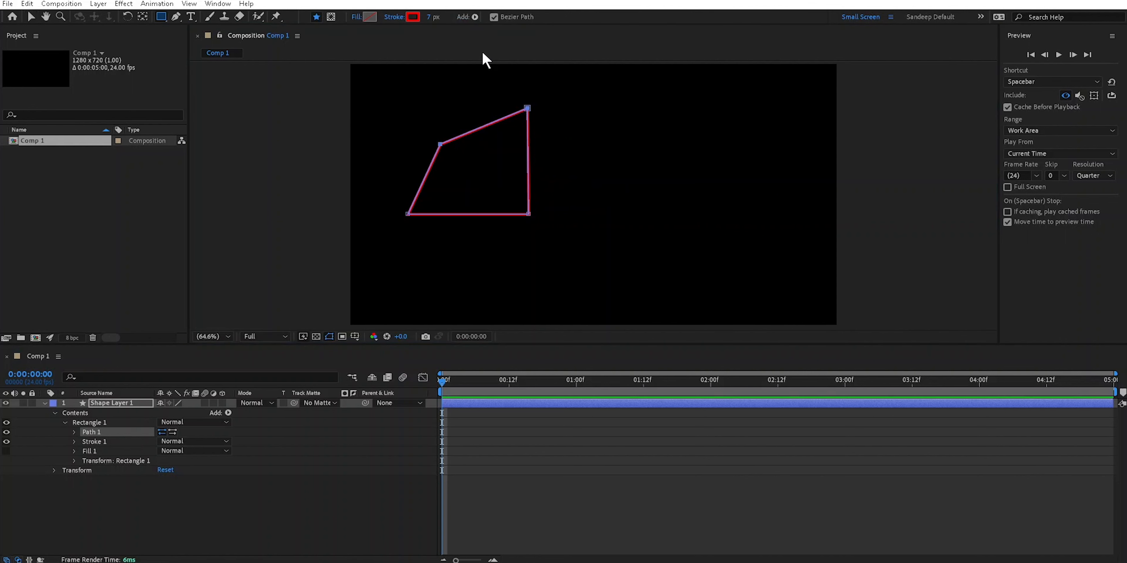
pyautogui.moveTo(622, 104)
pyautogui.mouseDown()
pyautogui.moveTo(728, 193)
pyautogui.moveTo(798, 219)
pyautogui.mouseUp()
pyautogui.click(64, 423)
pyautogui.click(105, 432)
pyautogui.click(30, 16)
pyautogui.click(624, 105)
pyautogui.moveTo(623, 105)
pyautogui.mouseDown()
pyautogui.moveTo(623, 128)
pyautogui.moveTo(647, 106)
pyautogui.moveTo(700, 141)
pyautogui.moveTo(646, 106)
pyautogui.moveTo(586, 123)
pyautogui.moveTo(638, 104)
pyautogui.mouseUp()
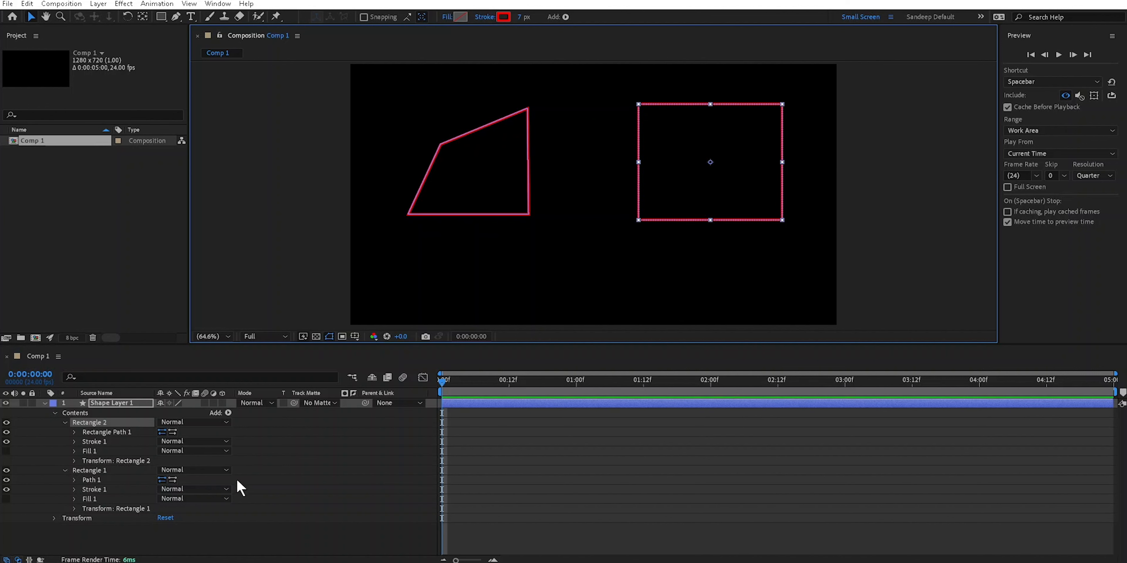
# Delete the shape layer containing both red-stroked shapes.
pyautogui.moveTo(193, 540); pyautogui.dragTo(114, 399)
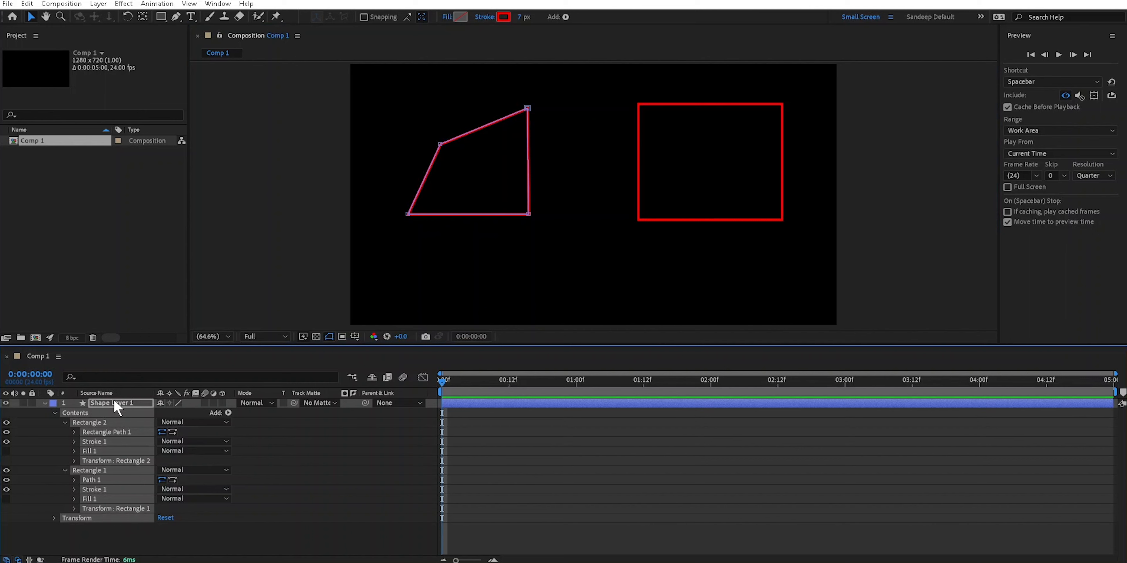
pyautogui.press('Delete')
pyautogui.click(161, 17)
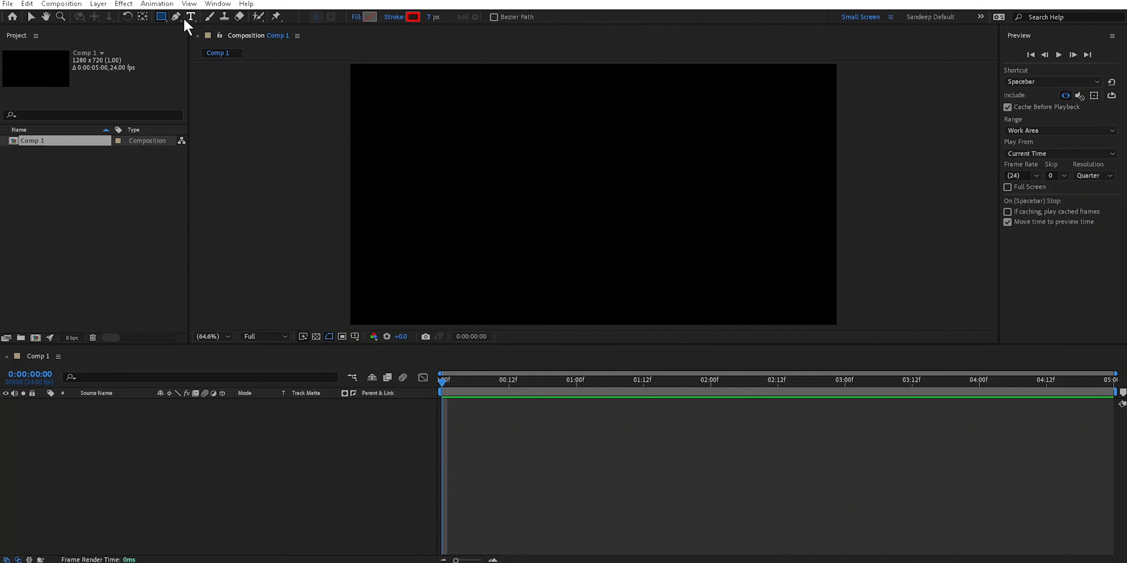
pyautogui.click(31, 16)
# Create an empty shape layer in Comp 1 and activate the Rectangle tool.
pyautogui.rightClick(206, 447)
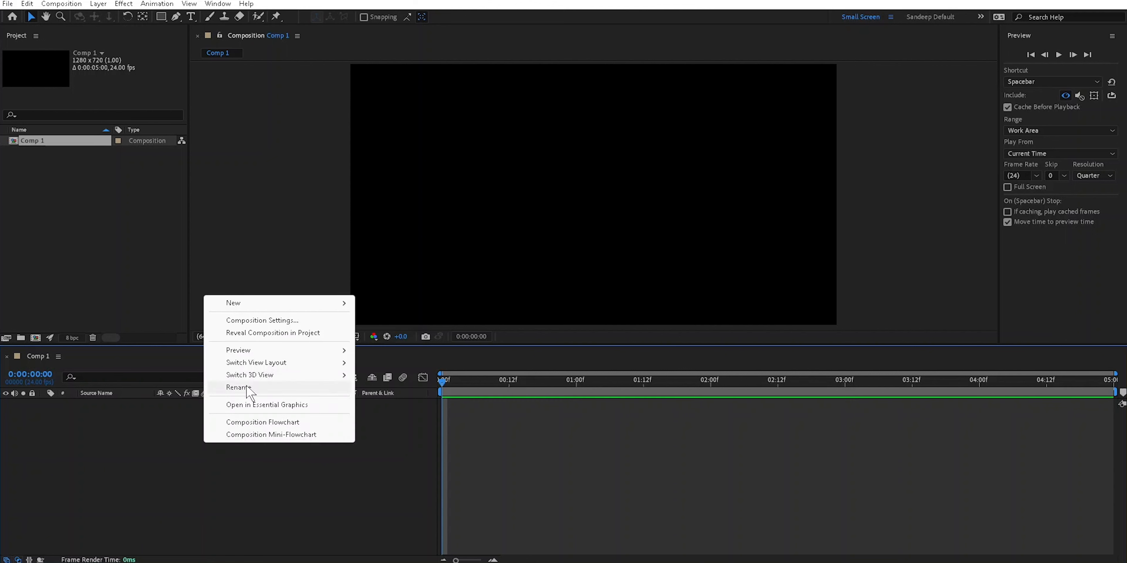
pyautogui.moveTo(249, 311)
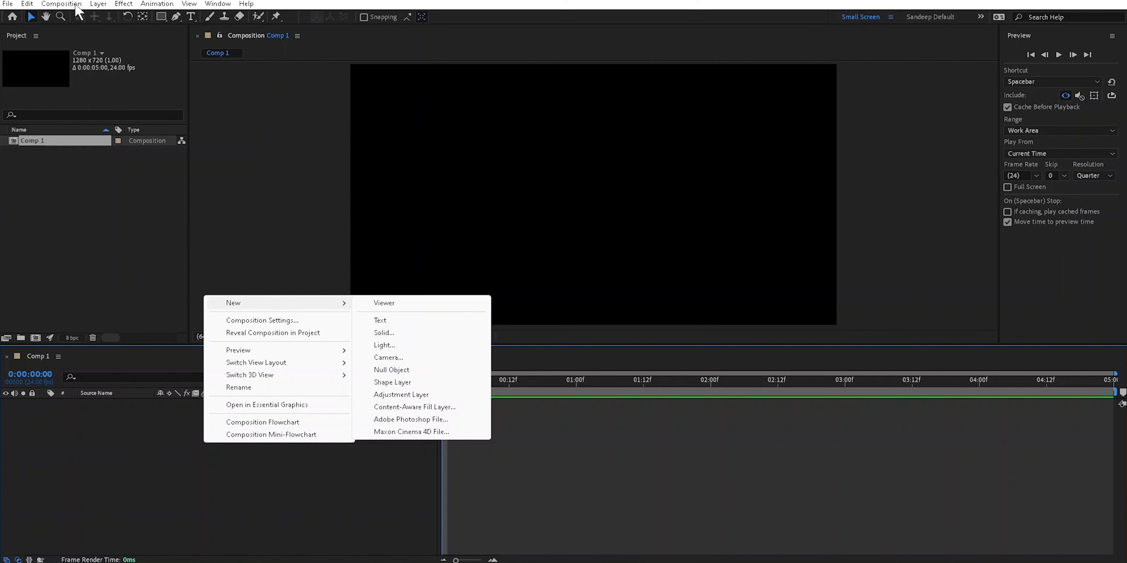
pyautogui.click(98, 4)
pyautogui.moveTo(113, 17)
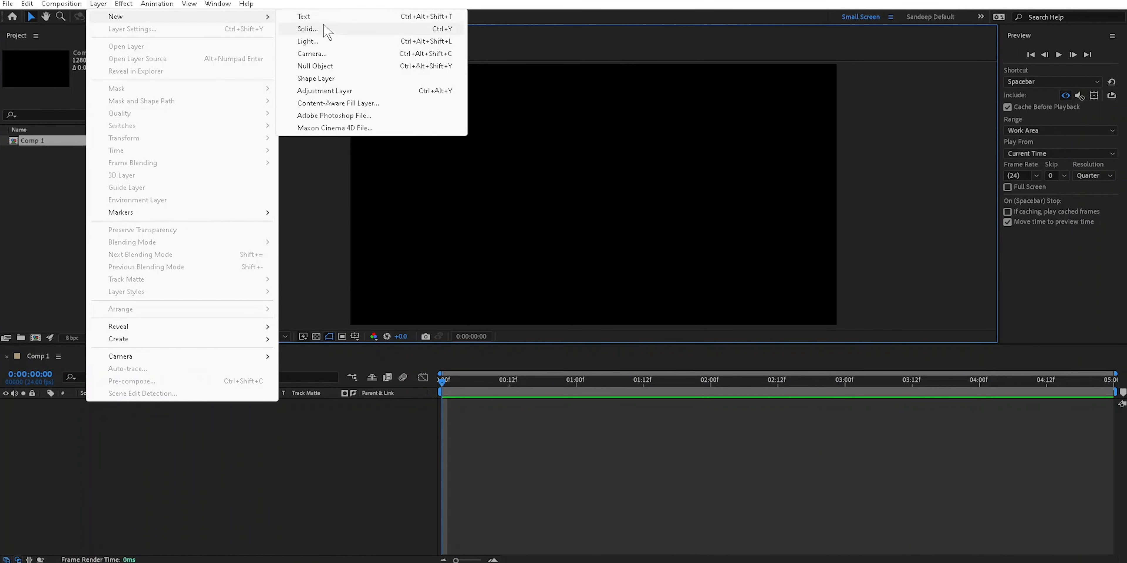
pyautogui.click(322, 81)
pyautogui.press('q')
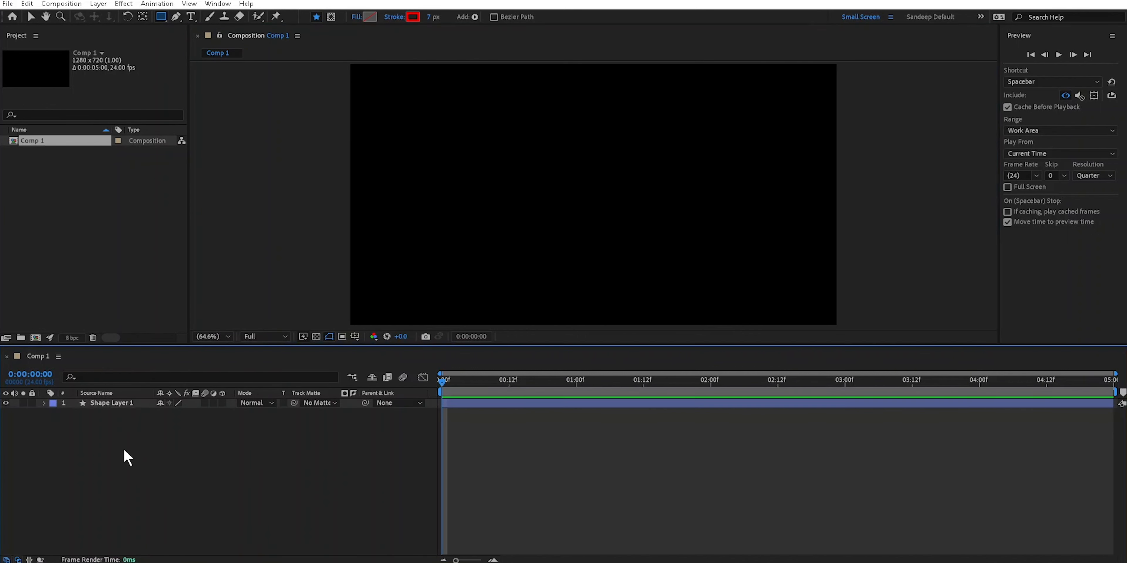
# Expand the empty shape layer to check its Contents and Transform, then delete the layer.
pyautogui.click(118, 403)
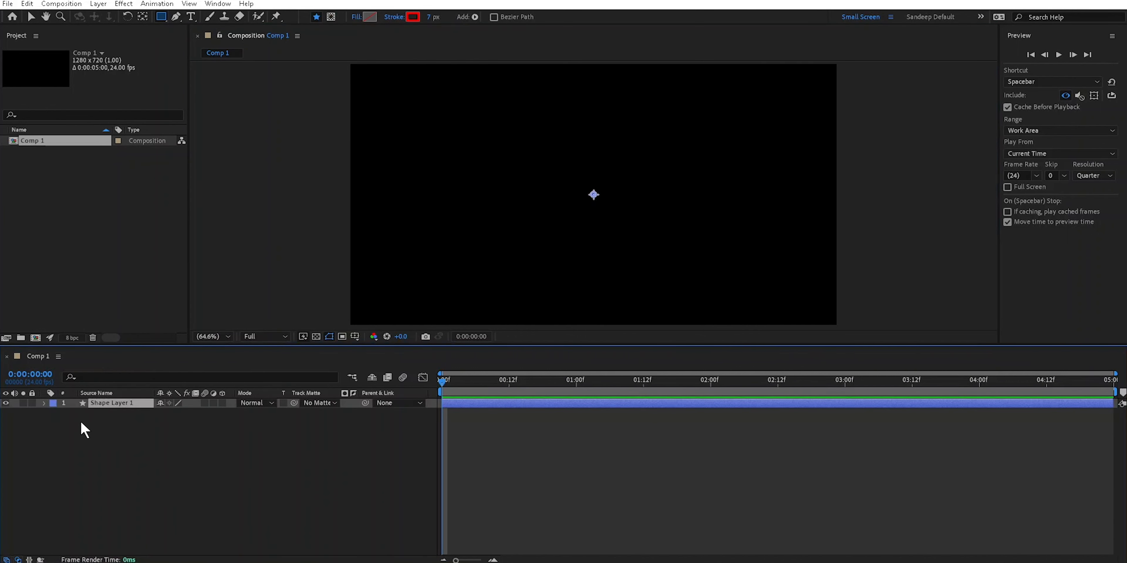
pyautogui.click(45, 403)
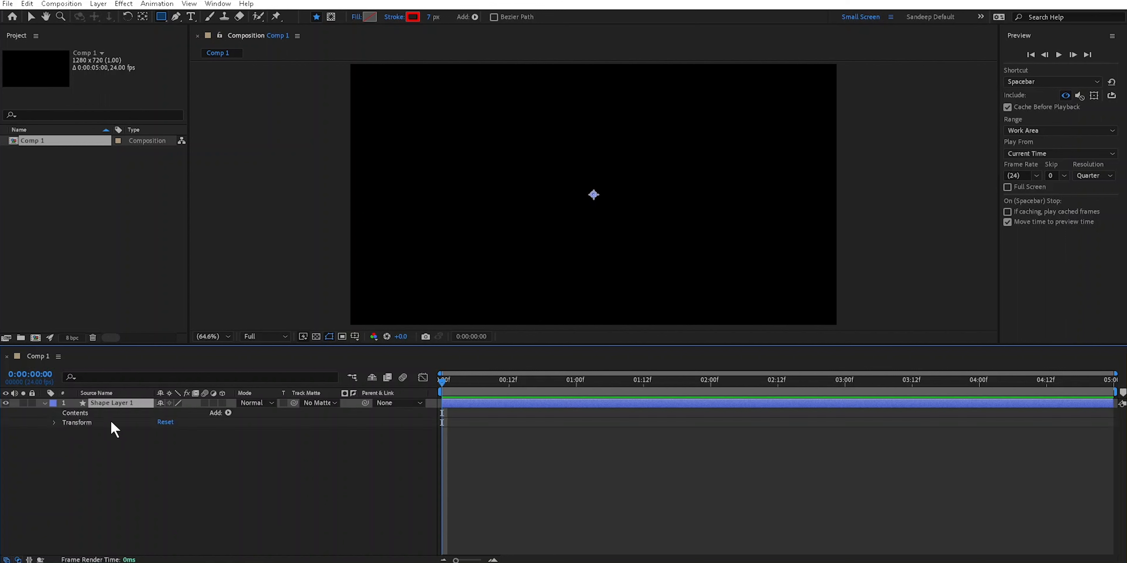
pyautogui.click(79, 414)
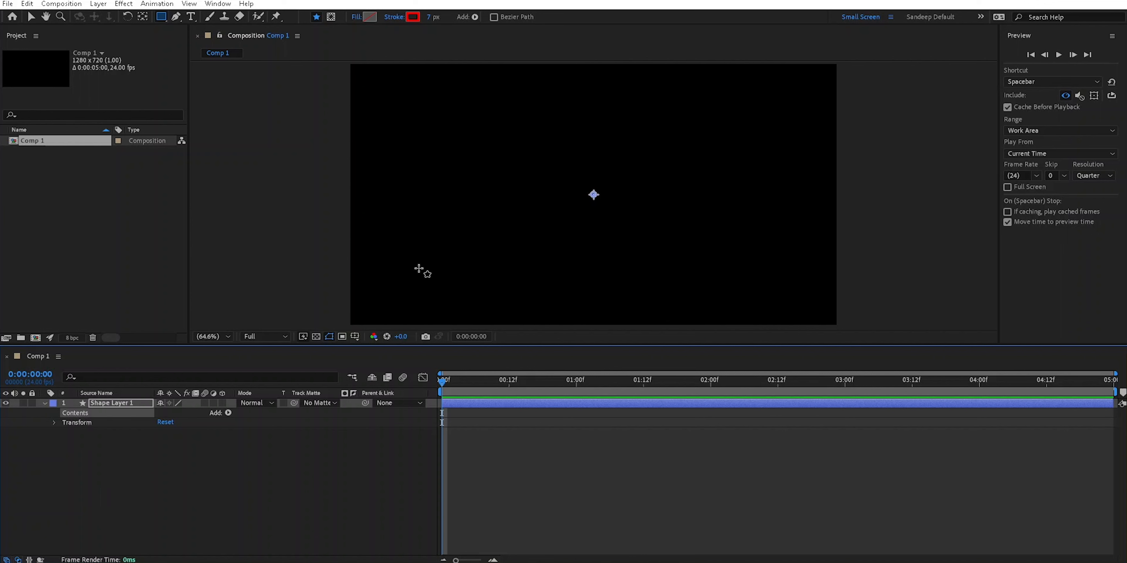
pyautogui.click(101, 403)
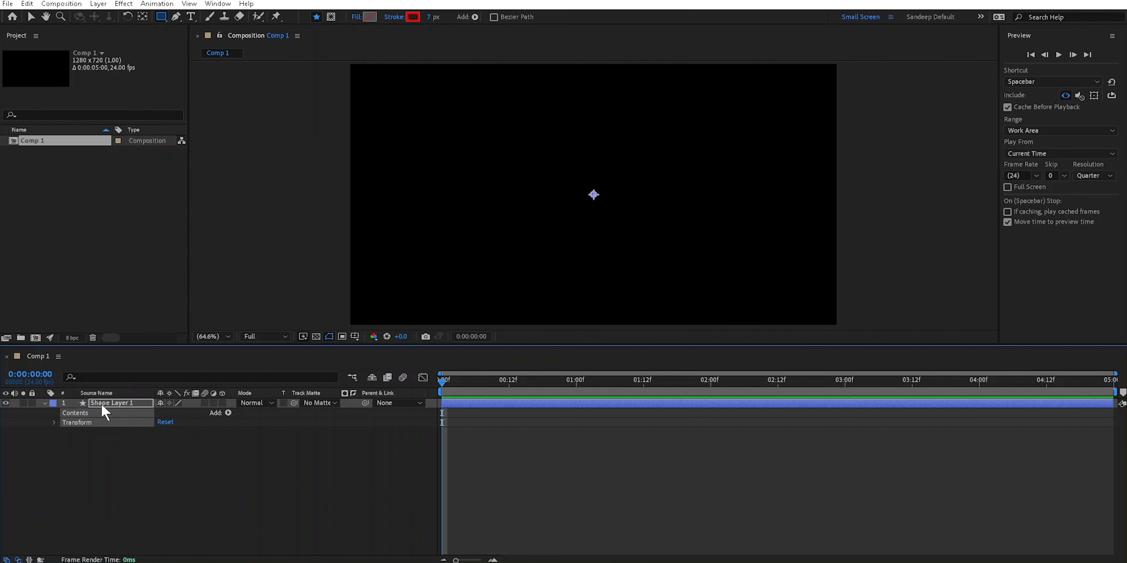
pyautogui.press('Delete')
# Draw a red-stroked rectangle in the composition's upper-left area on a new shape layer and select the layer's Contents.
pyautogui.click(166, 19)
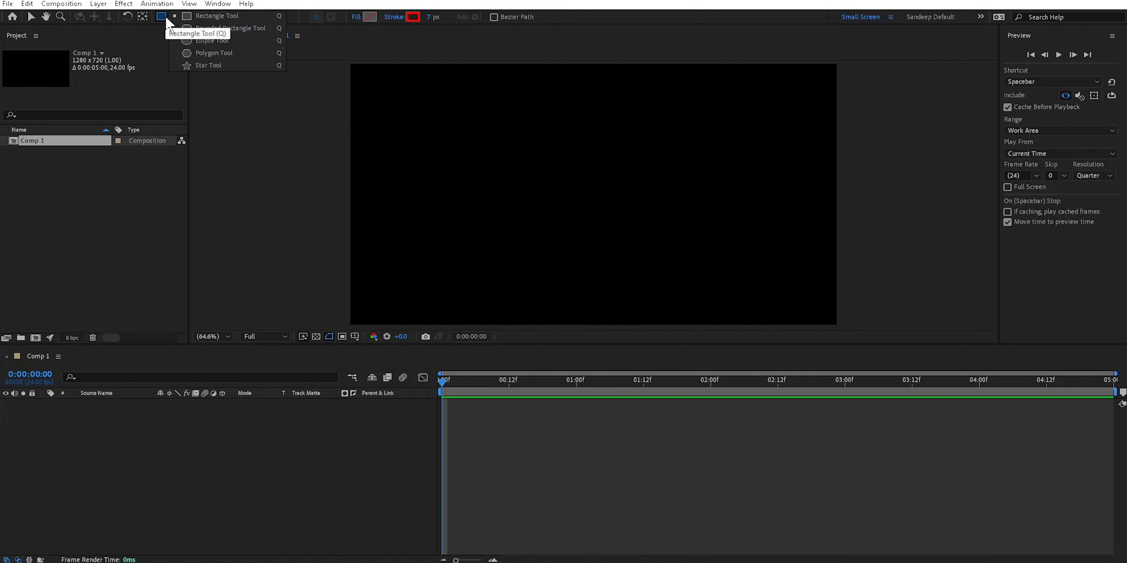
pyautogui.click(197, 19)
pyautogui.moveTo(390, 102); pyautogui.dragTo(481, 184)
pyautogui.click(138, 457)
pyautogui.click(114, 400)
pyautogui.click(77, 413)
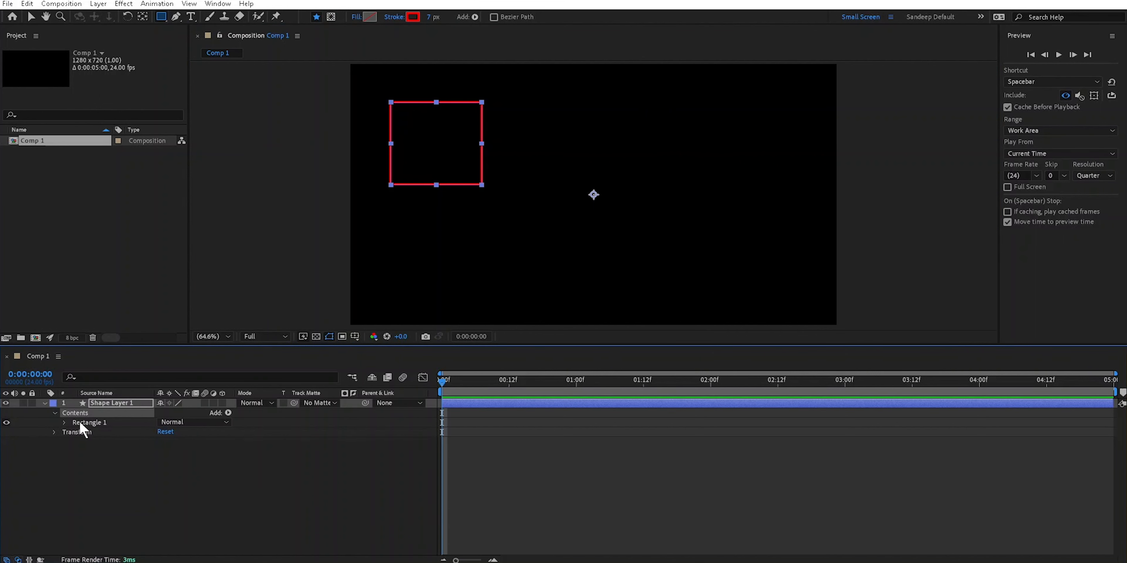
# Rename the Rectangle 1 group as ASDF.
pyautogui.click(87, 423)
pyautogui.press('Return')
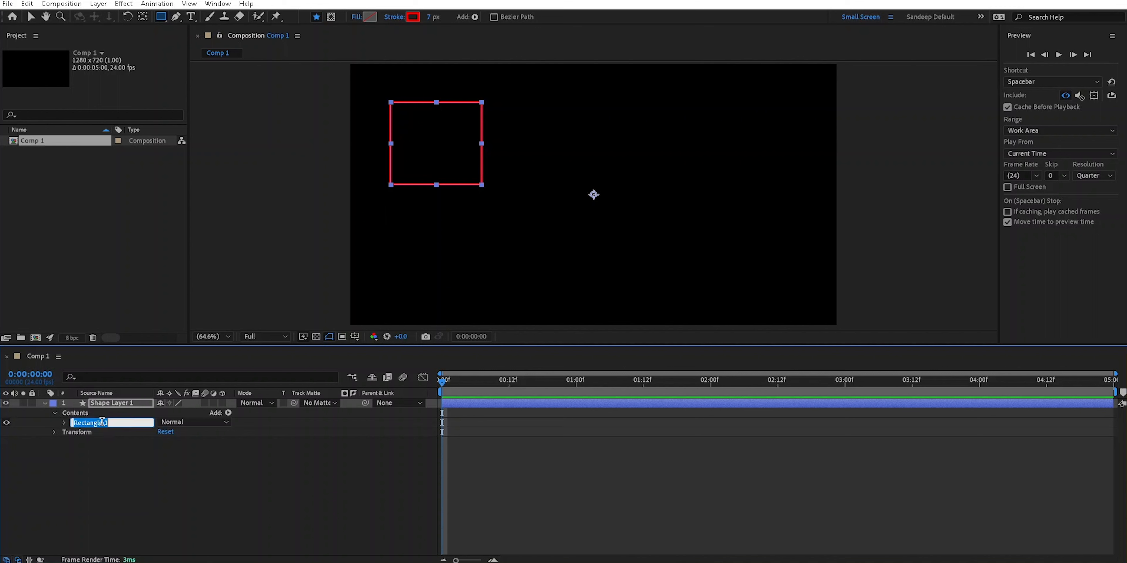
pyautogui.write('ASDF')
pyautogui.click(131, 453)
pyautogui.click(87, 423)
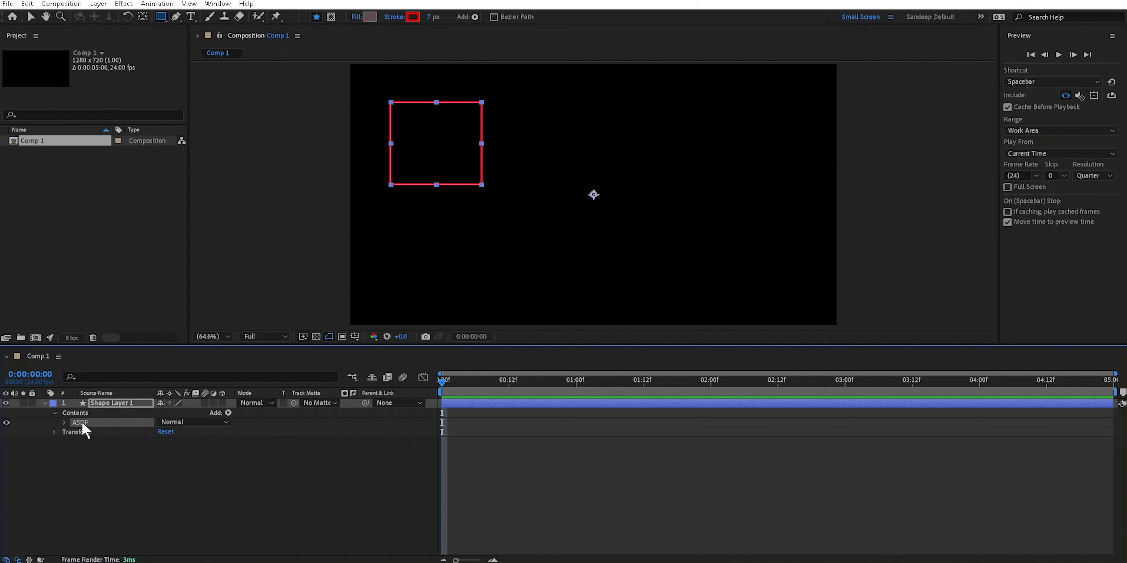
# Expand the ASDF group and examine its Rectangle Path 1, Stroke 1 and Fill 1 properties.
pyautogui.click(63, 422)
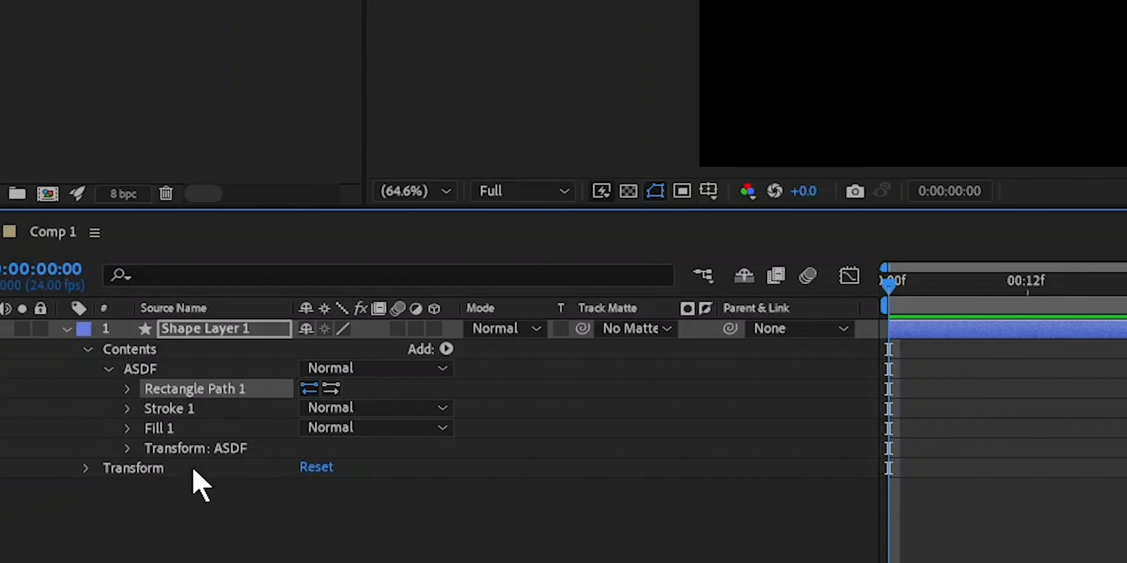
pyautogui.click(98, 442)
pyautogui.click(169, 430)
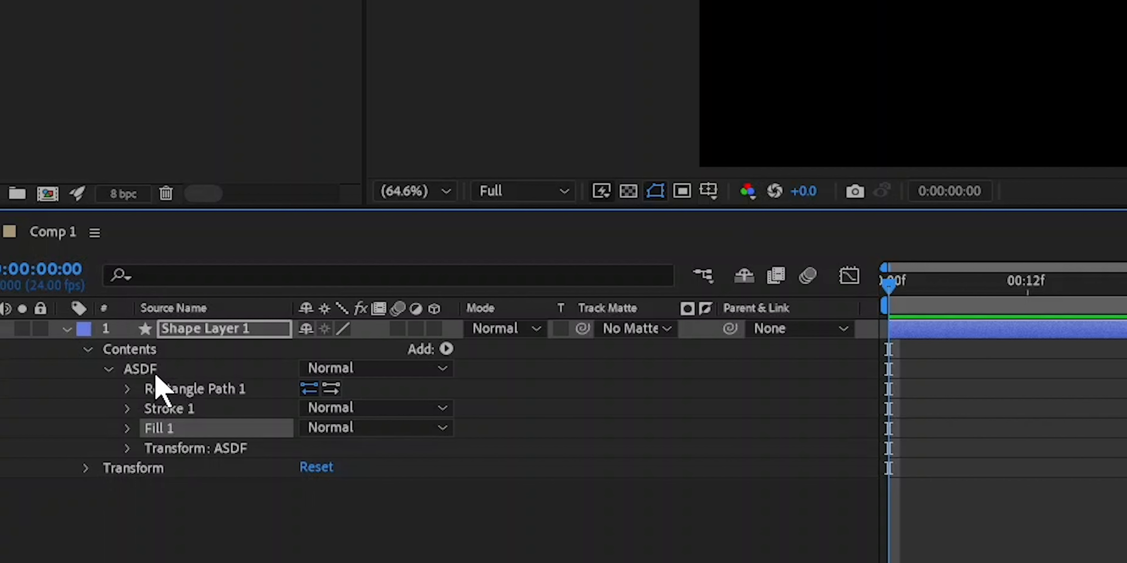
pyautogui.click(176, 392)
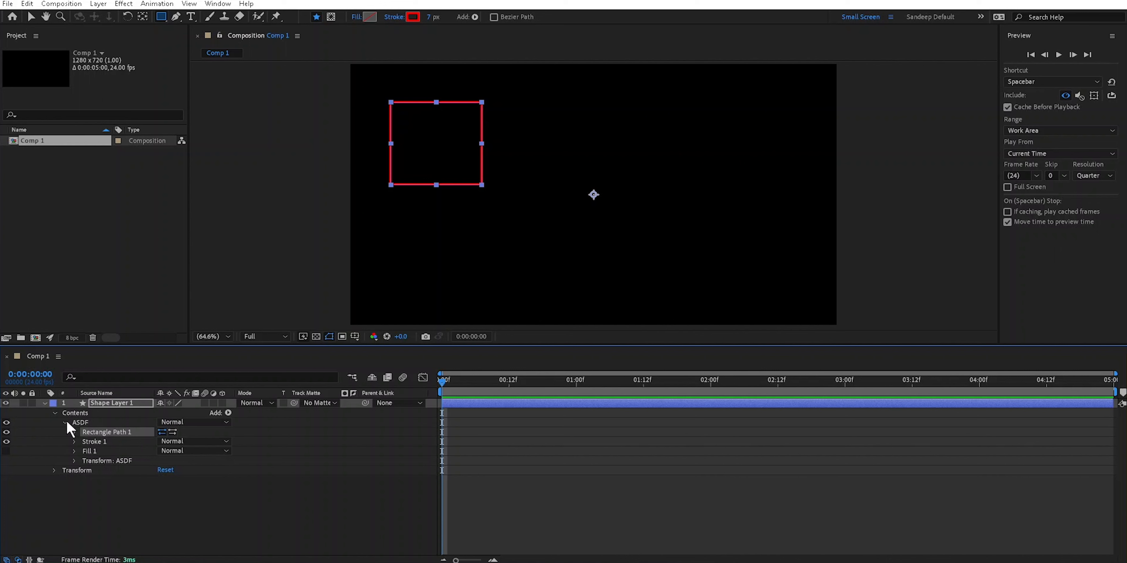
pyautogui.click(107, 403)
pyautogui.click(80, 422)
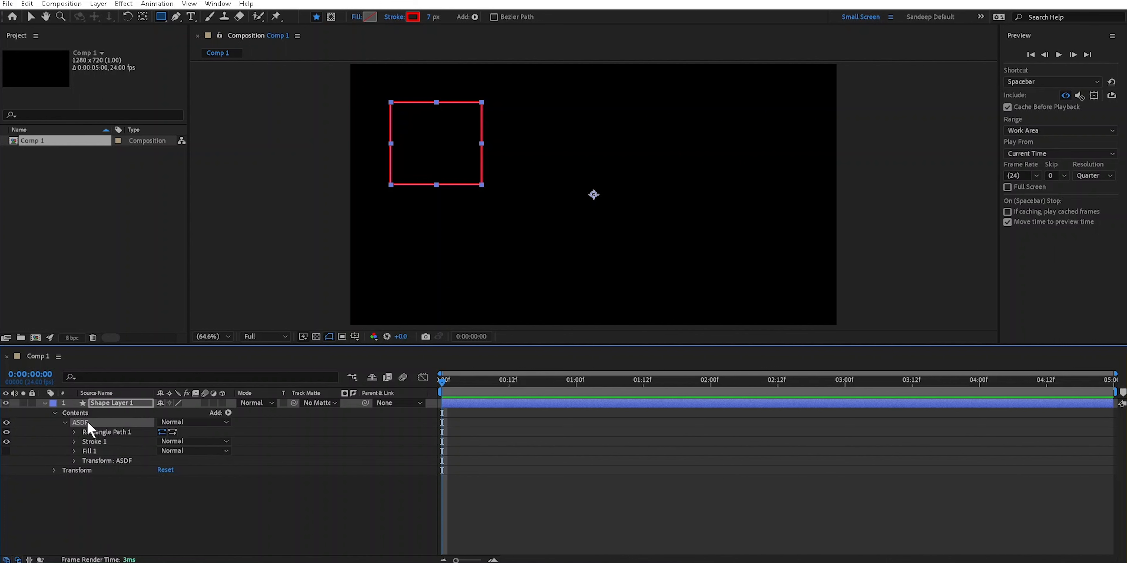
pyautogui.click(100, 433)
pyautogui.click(93, 451)
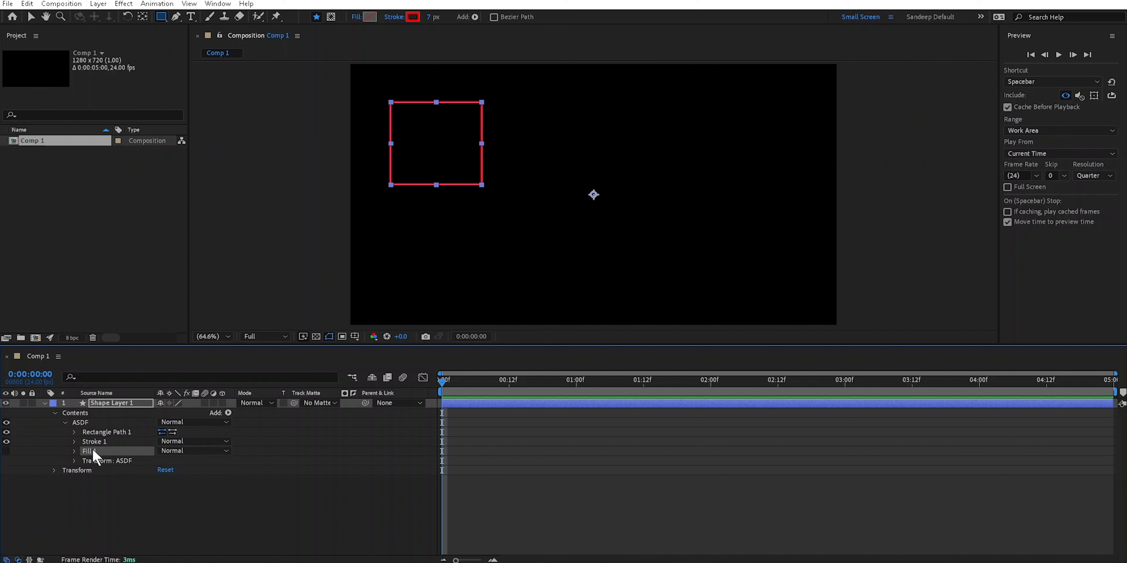
# Rename the ASDF group as rect.
pyautogui.click(84, 423)
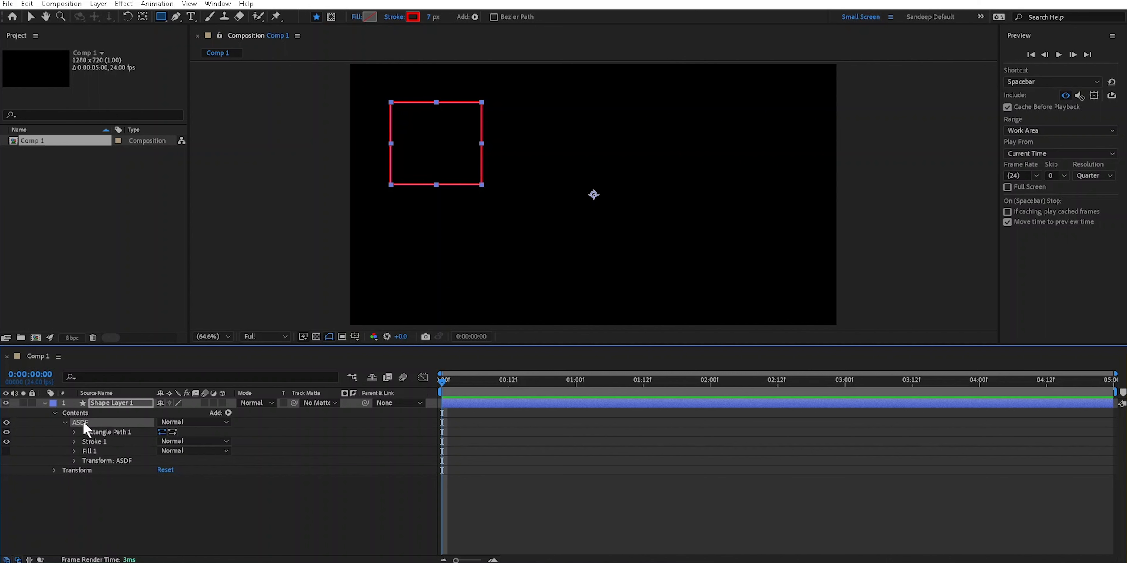
pyautogui.press('Return')
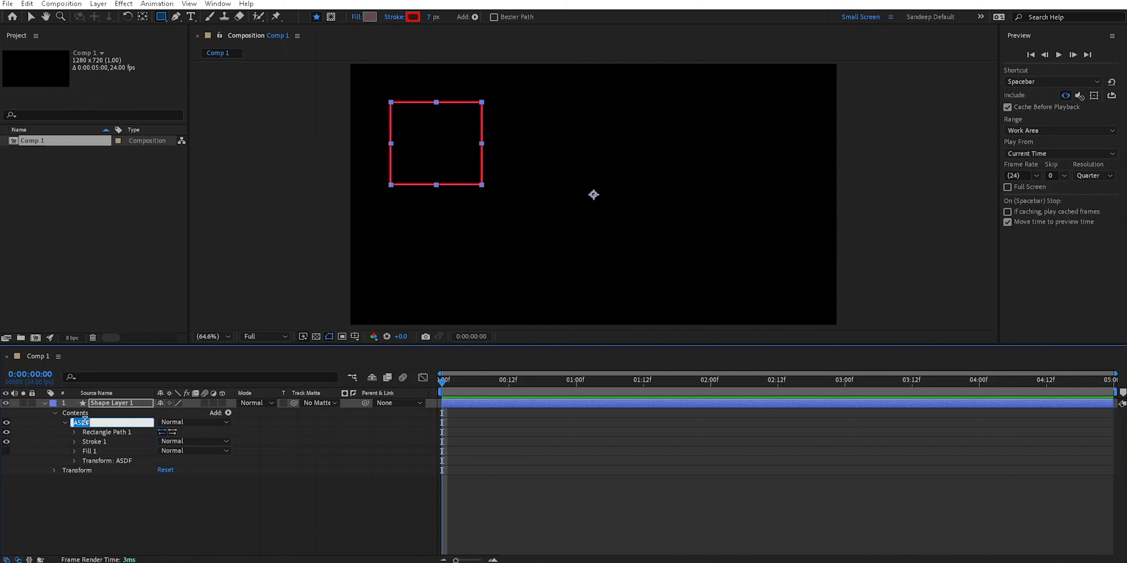
pyautogui.write('rect')
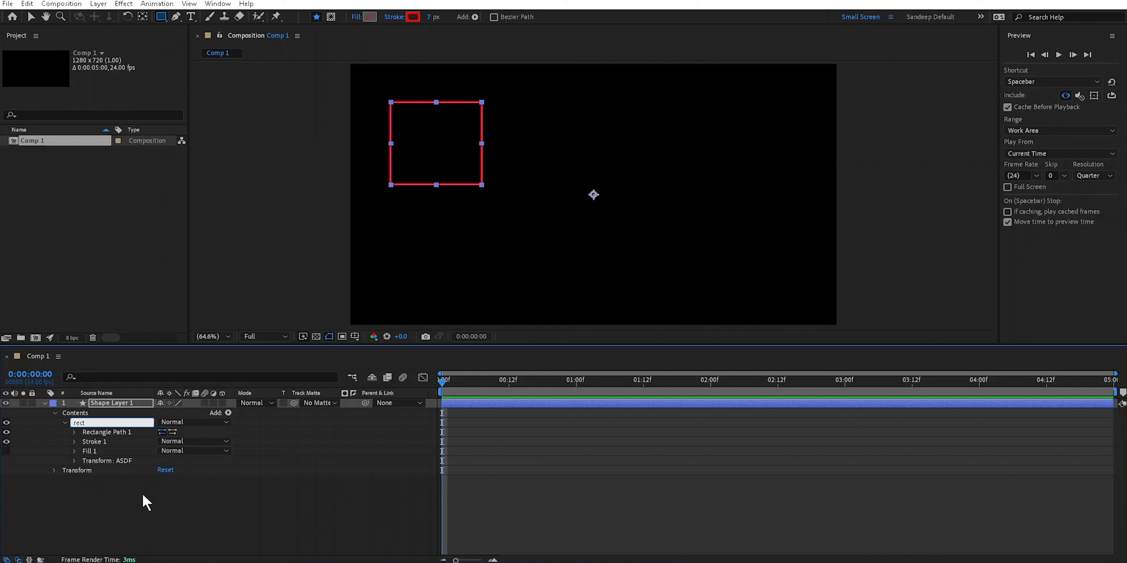